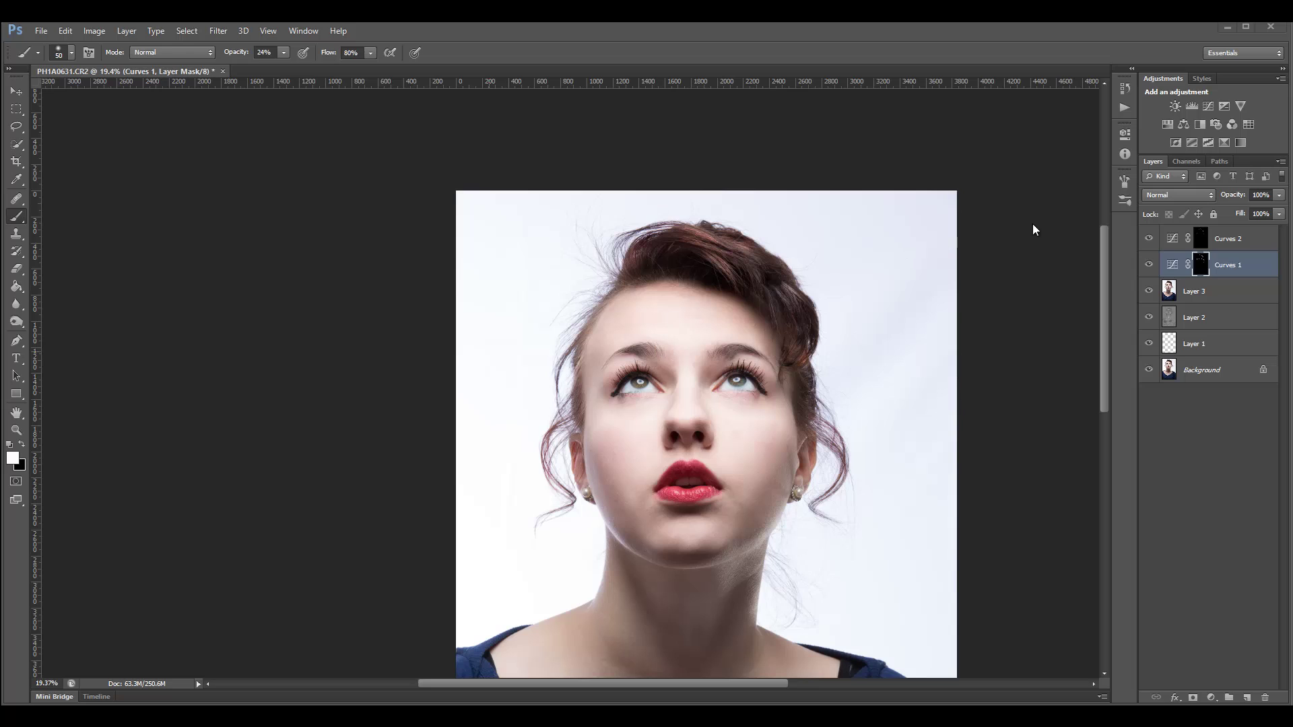
Hide Layer 3 and fit the whole portrait in view.
left_click(1149, 291)
left_click(1149, 317)
scroll(1104, 290, "down", 4)
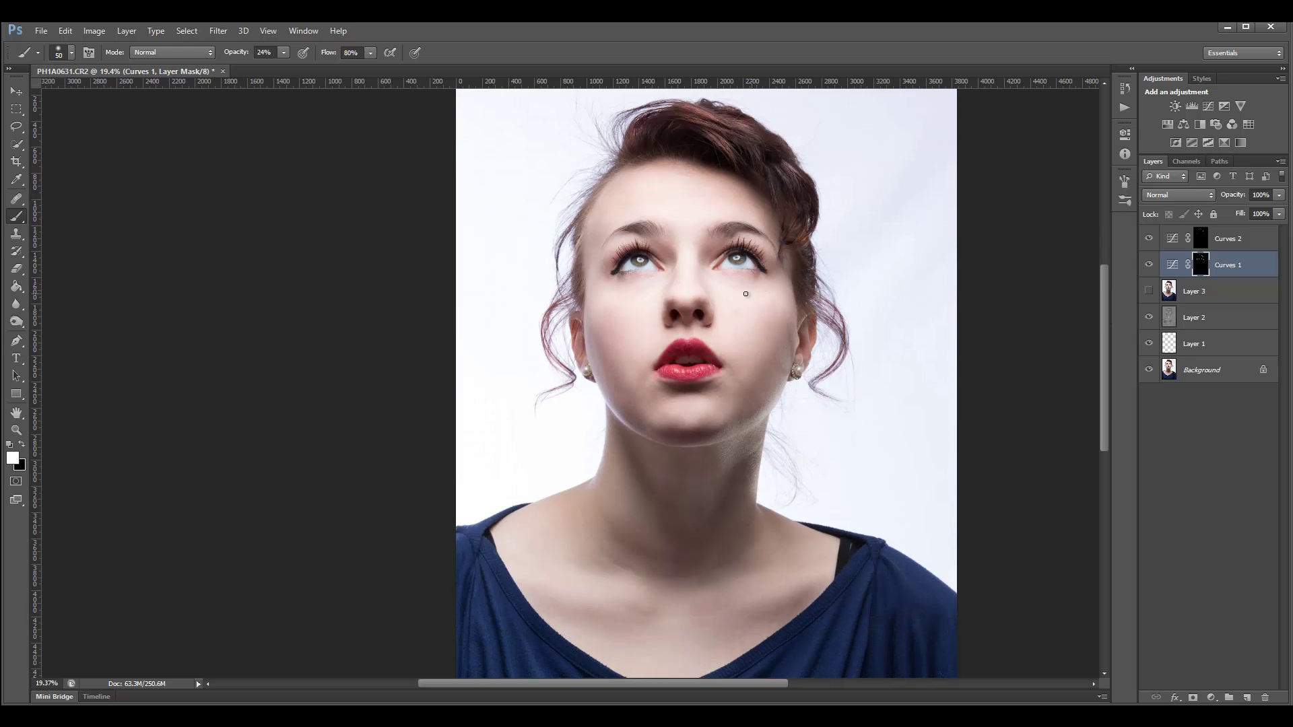
scroll(745, 294, "down", 3)
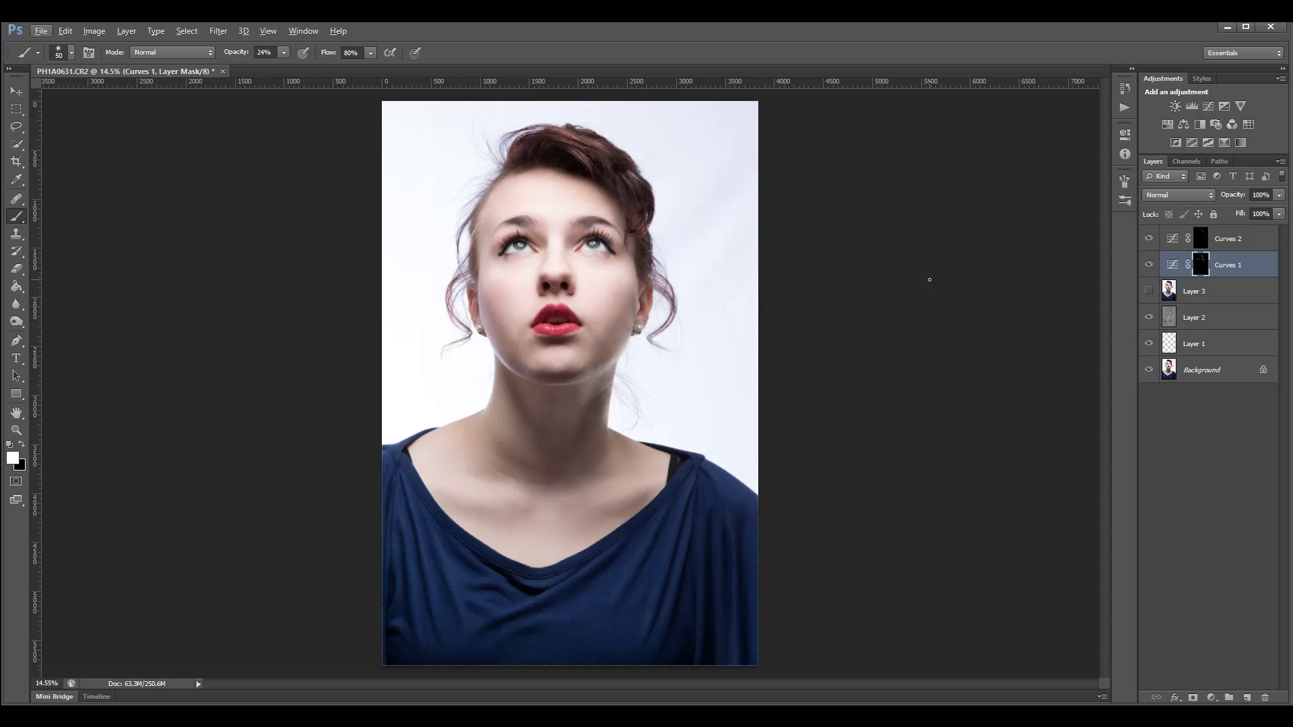
Stamp all visible layers into a new merged layer above Curves 2 and swap the foreground and background colors.
left_click(1233, 237)
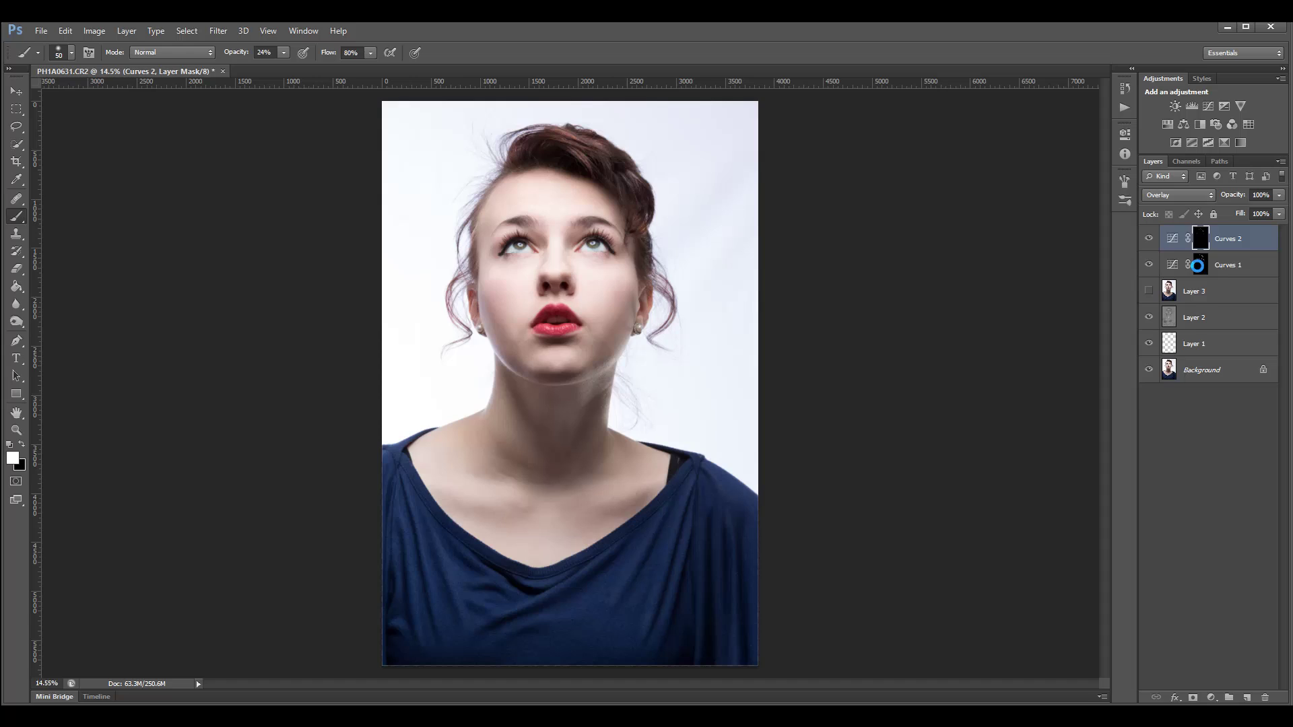
key("ctrl+shift+alt+e")
key("x")
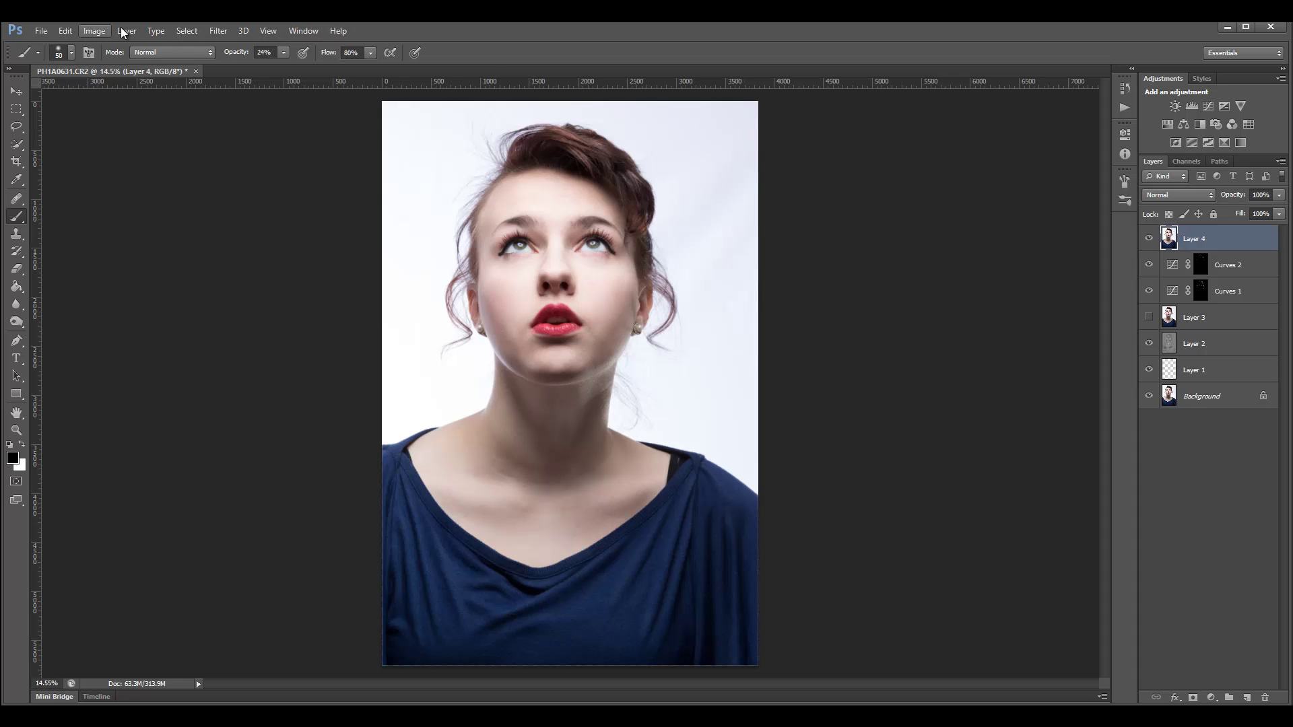
Convert Layer 4 to black and white with Reds 244, Yellows 163, Cyans -15, Blues -33 and Magentas 19.
left_click(83, 31)
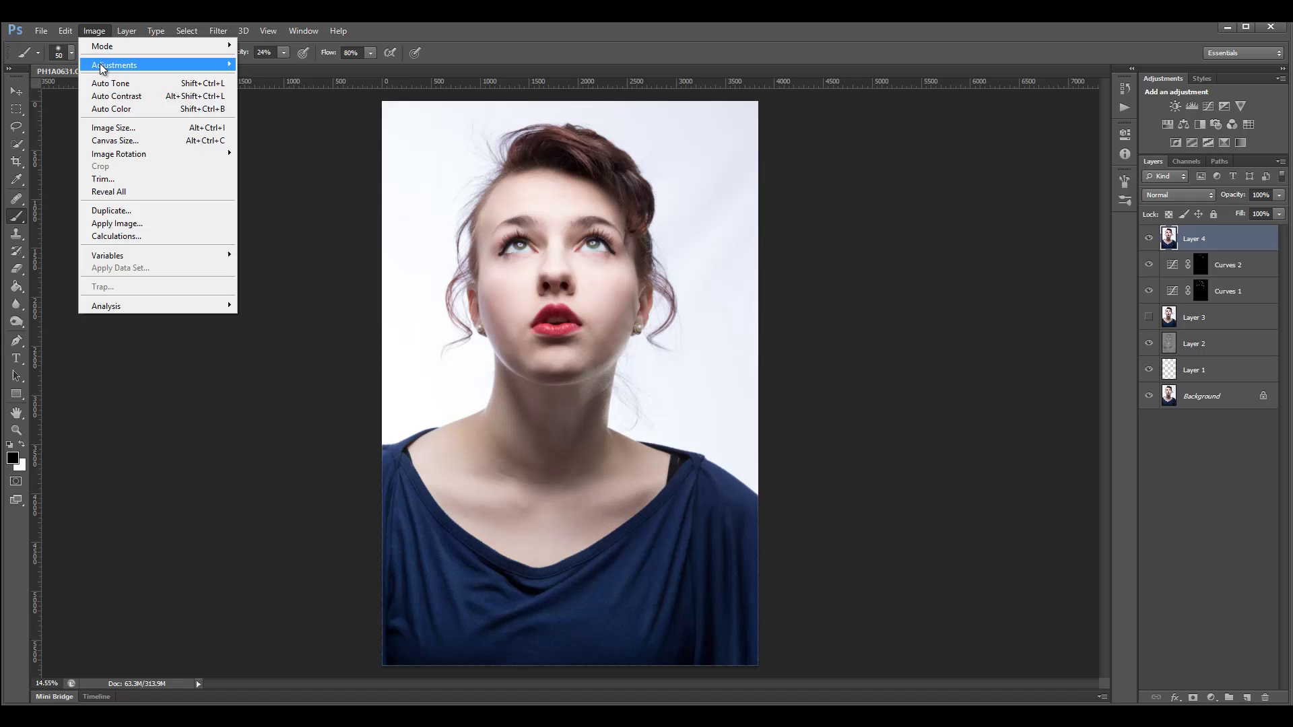
mouse_move(162, 65)
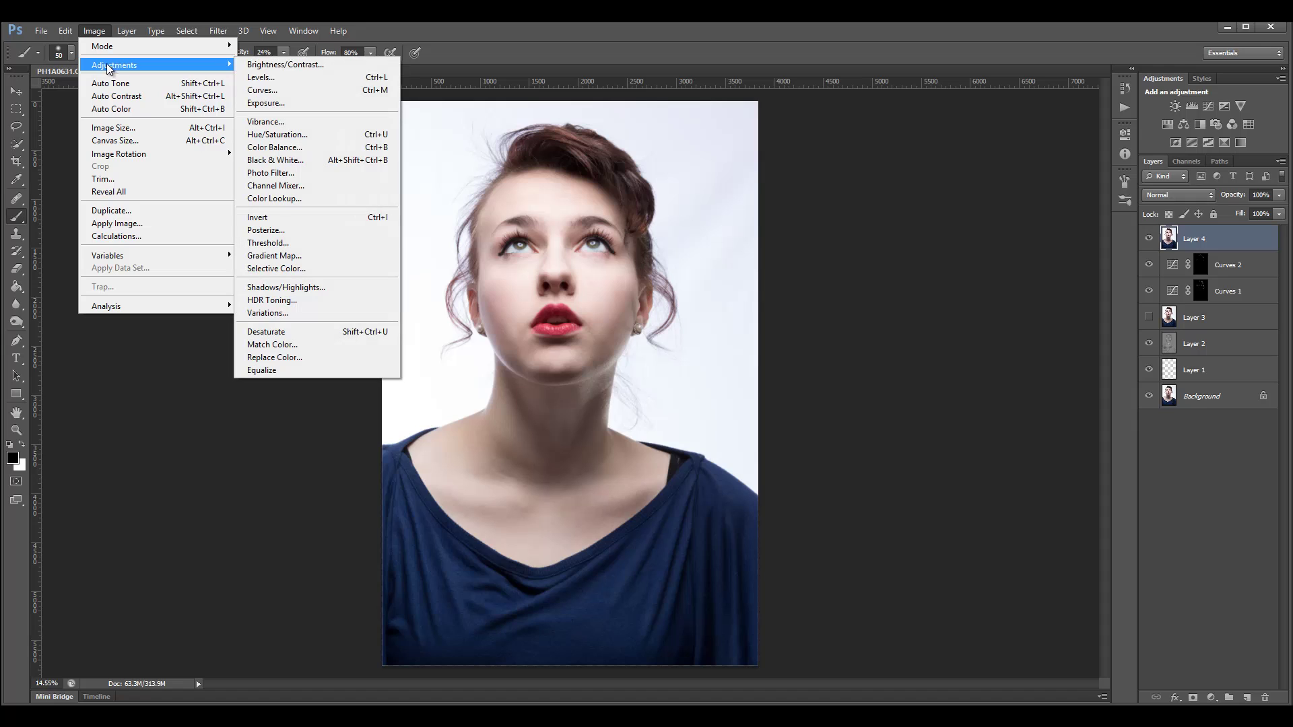
left_click(305, 160)
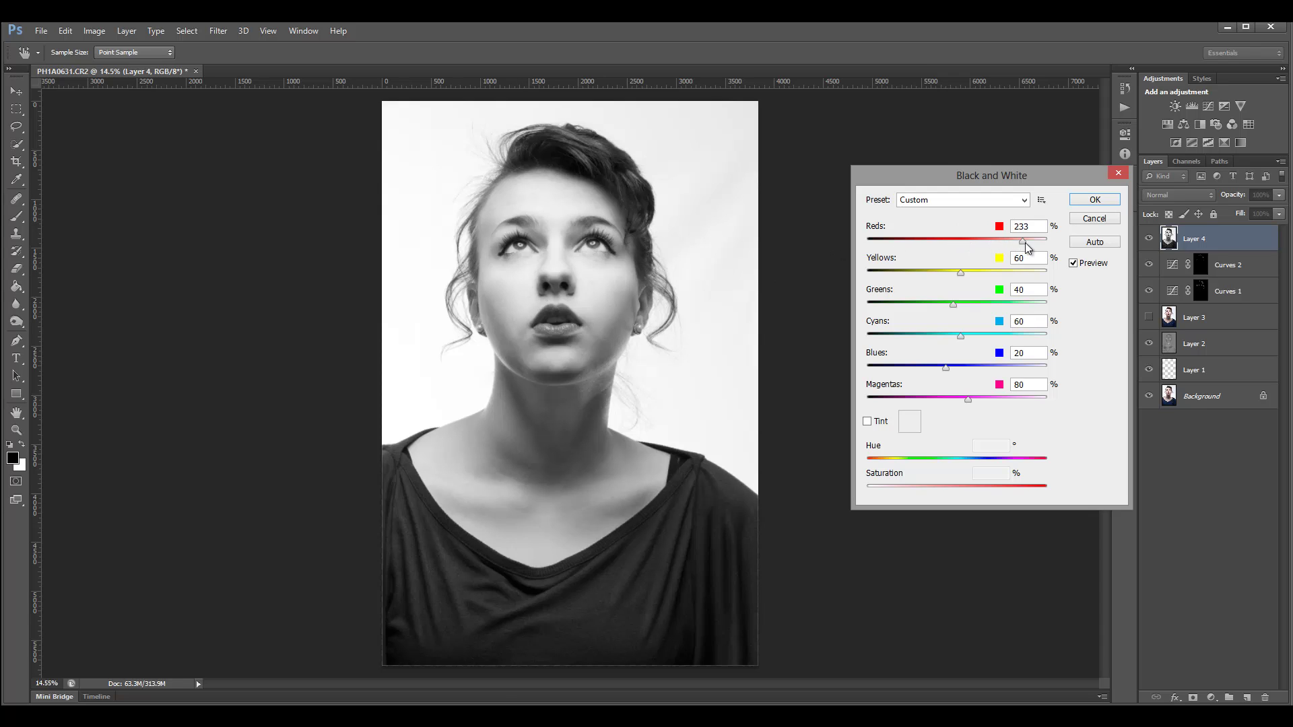
left_click_drag(1025, 243, 1027, 242)
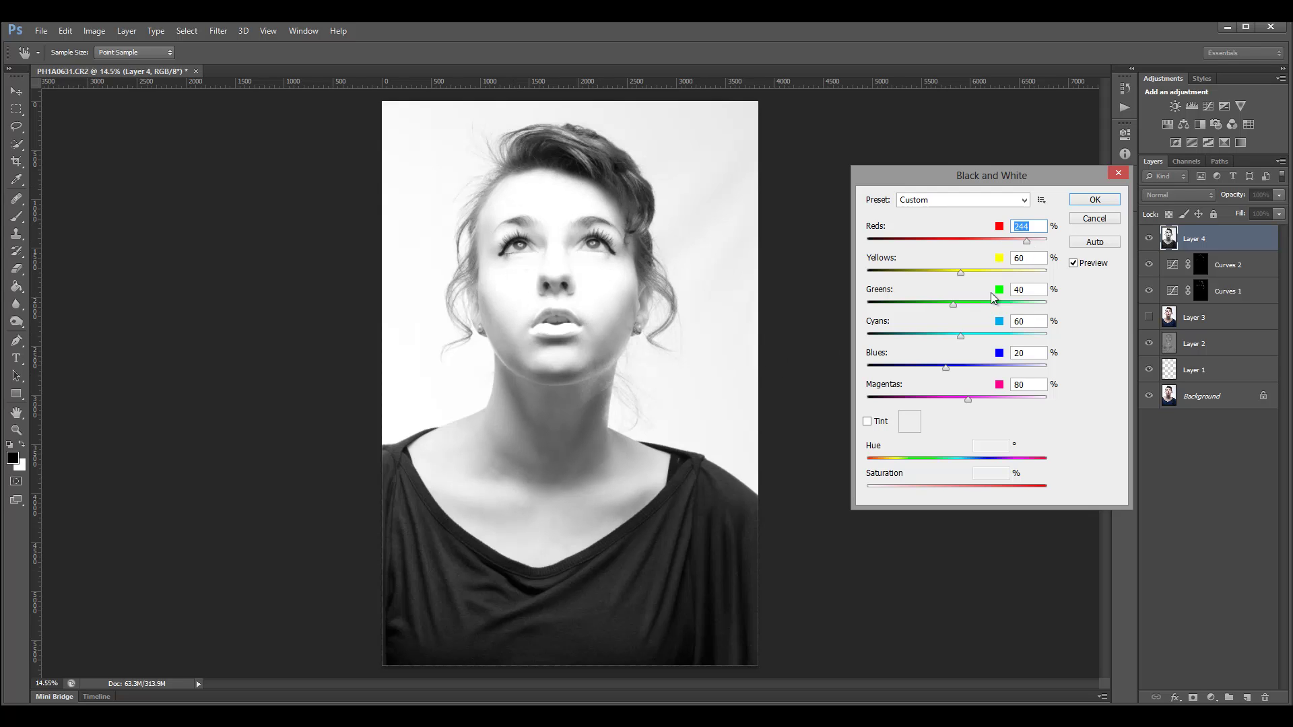
left_click_drag(1015, 273, 998, 276)
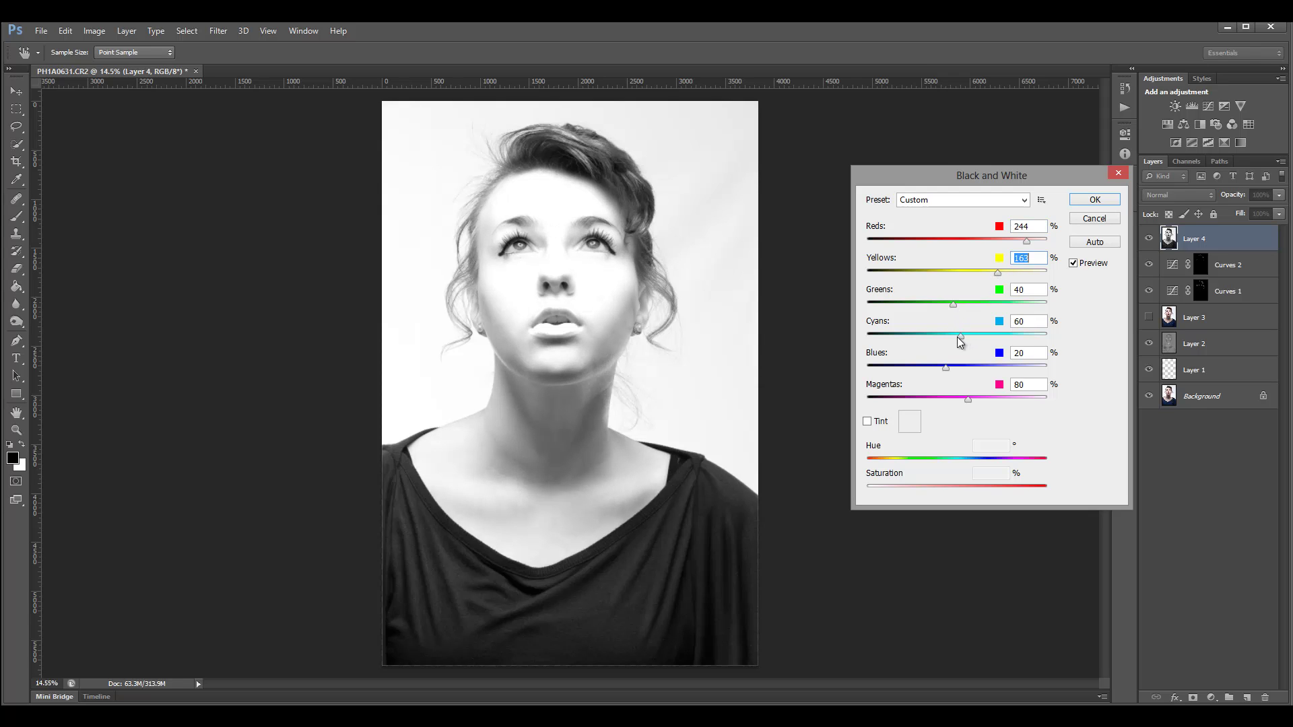
left_click_drag(961, 342, 946, 401)
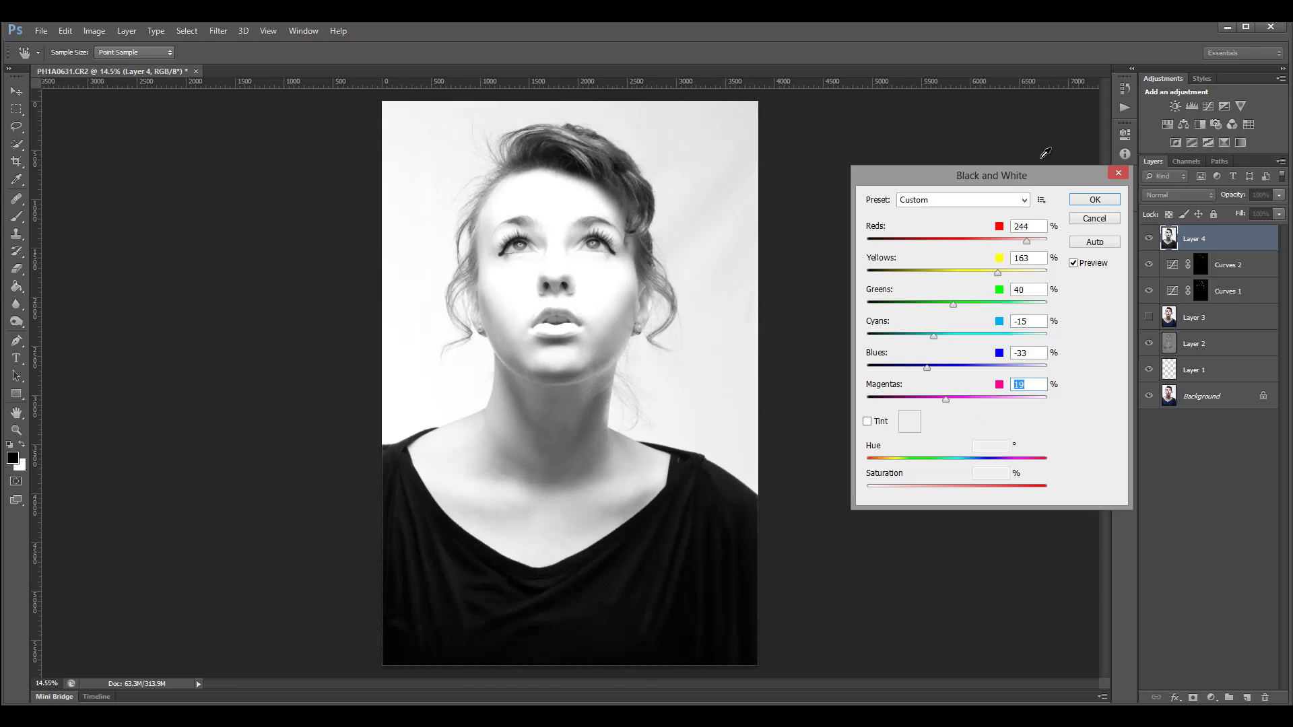
left_click(1095, 199)
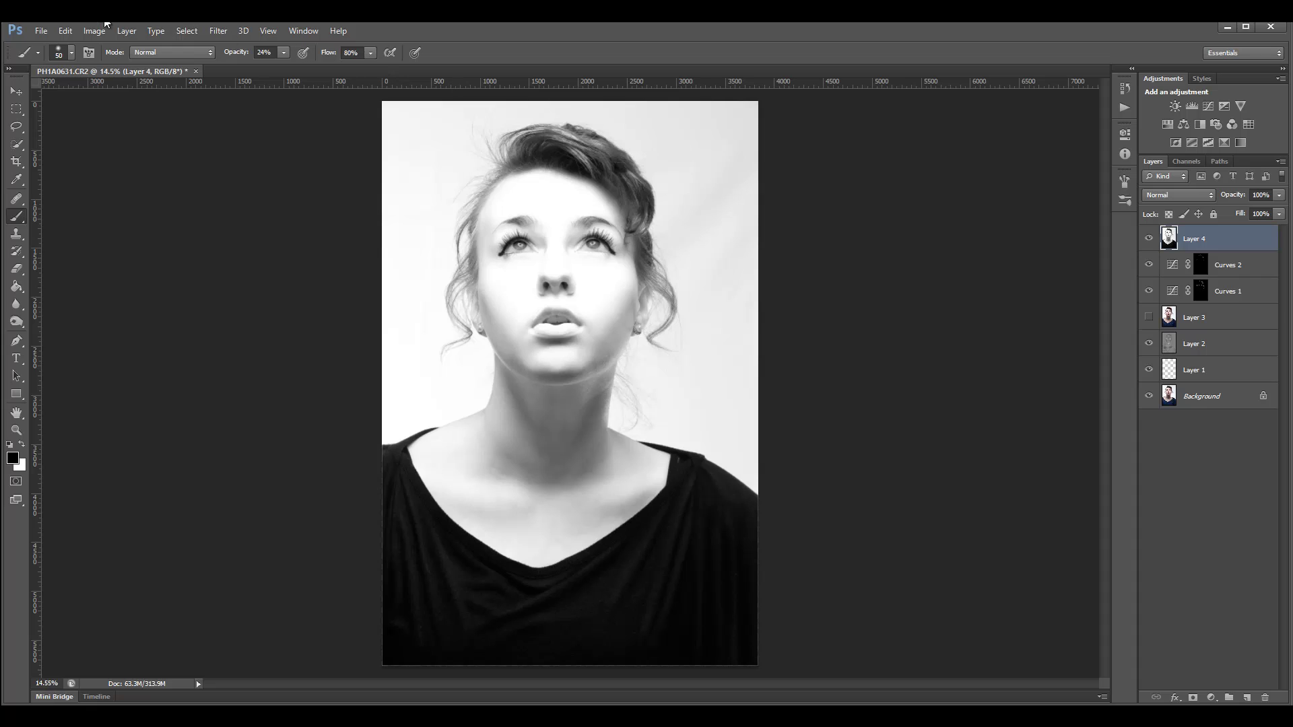
Apply Shadows/Highlights to Layer 4 with Shadows 100% and Highlights 42%, and set the layer's blend mode to Soft Light.
left_click(103, 30)
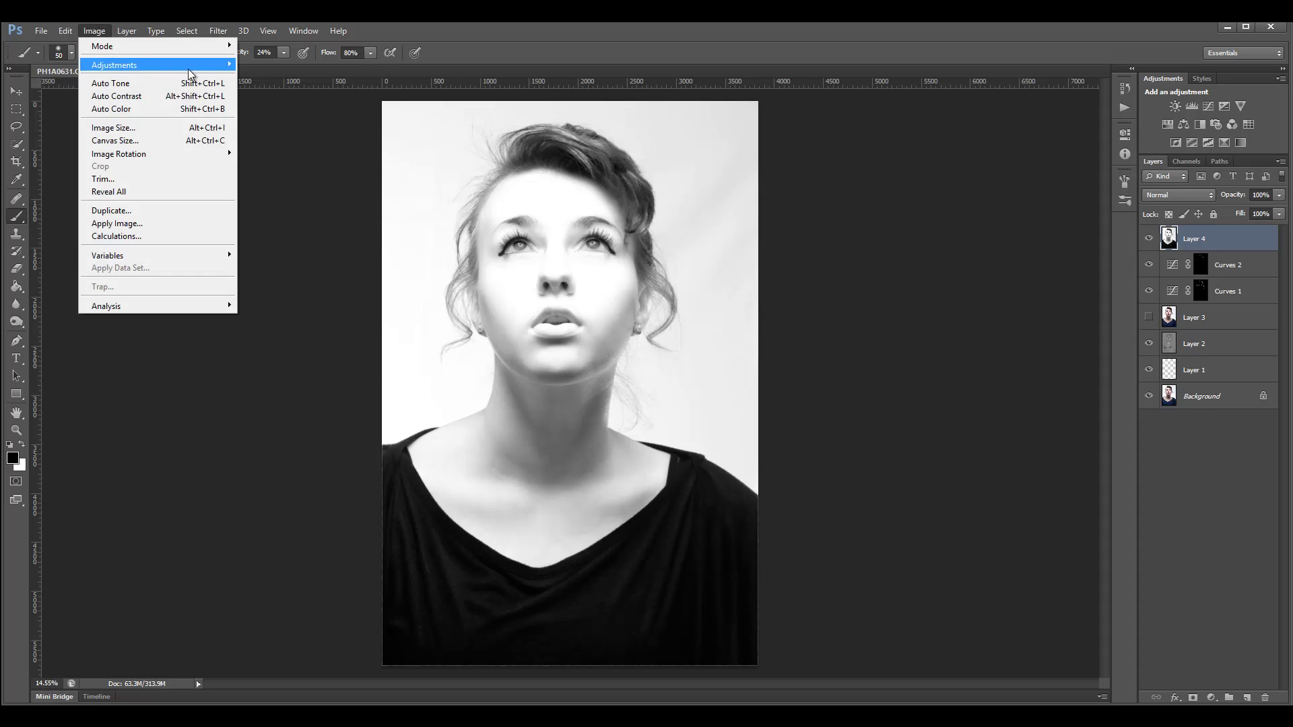
mouse_move(190, 67)
left_click(308, 288)
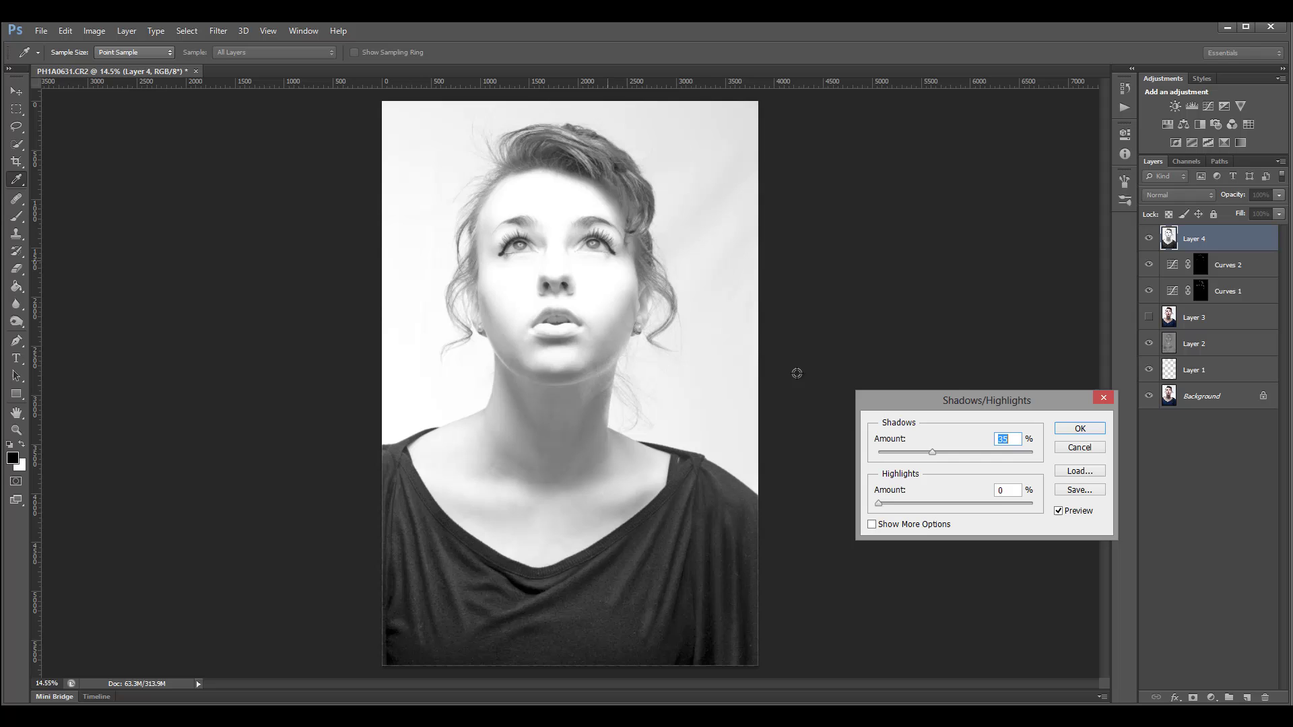
left_click_drag(933, 453, 1035, 455)
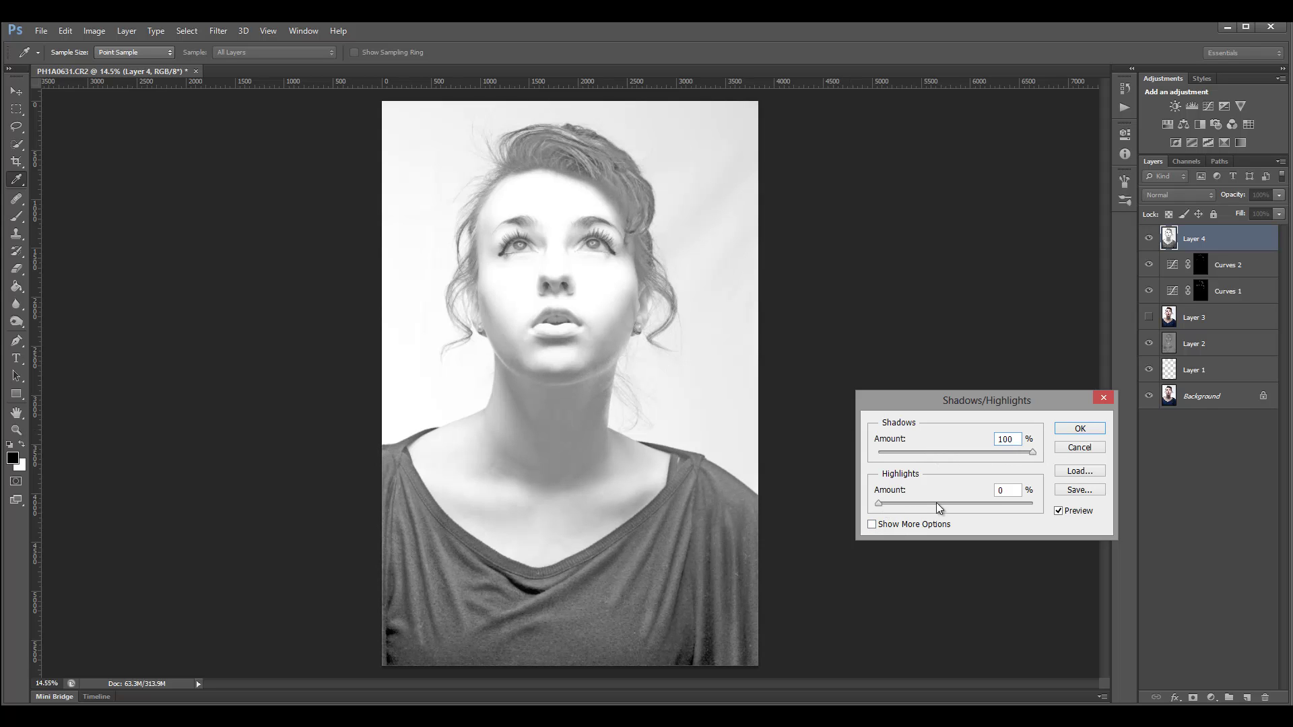
mouse_move(937, 504)
left_mouse_down()
mouse_move(1036, 506)
mouse_move(886, 507)
mouse_move(942, 507)
left_mouse_up()
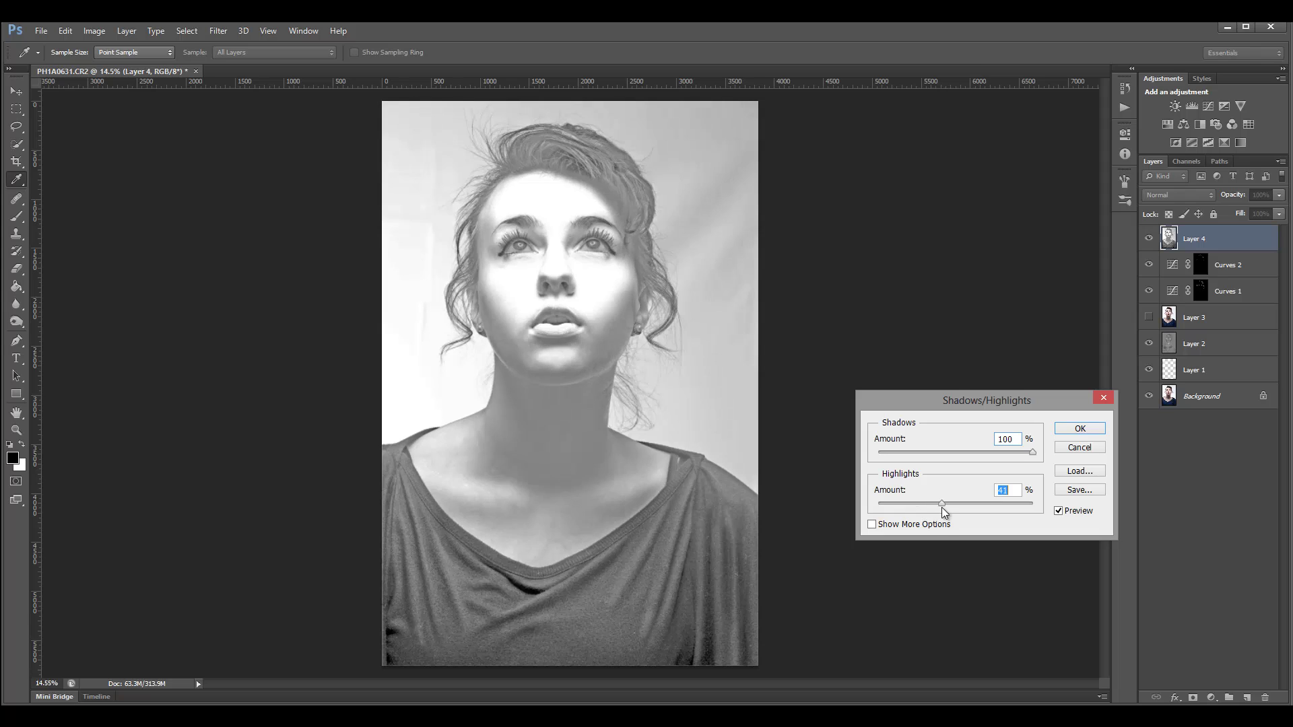
left_click(1080, 428)
key("b")
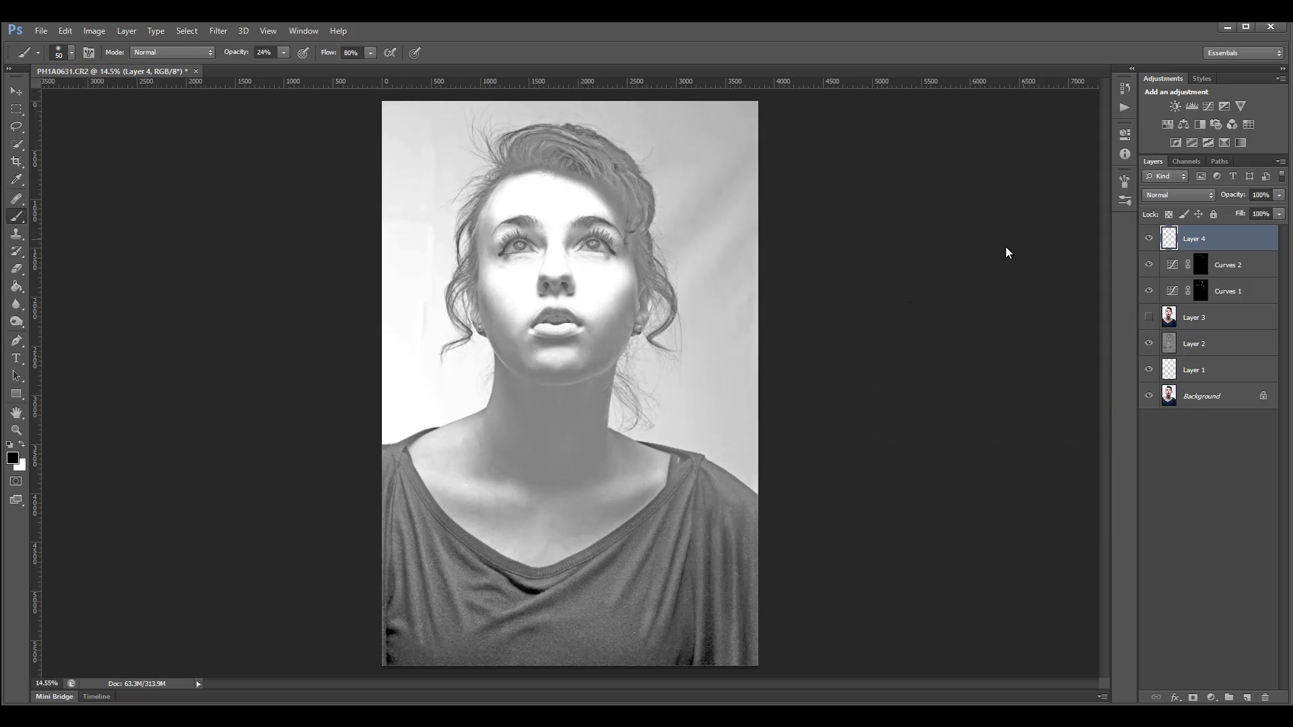
left_click(1200, 197)
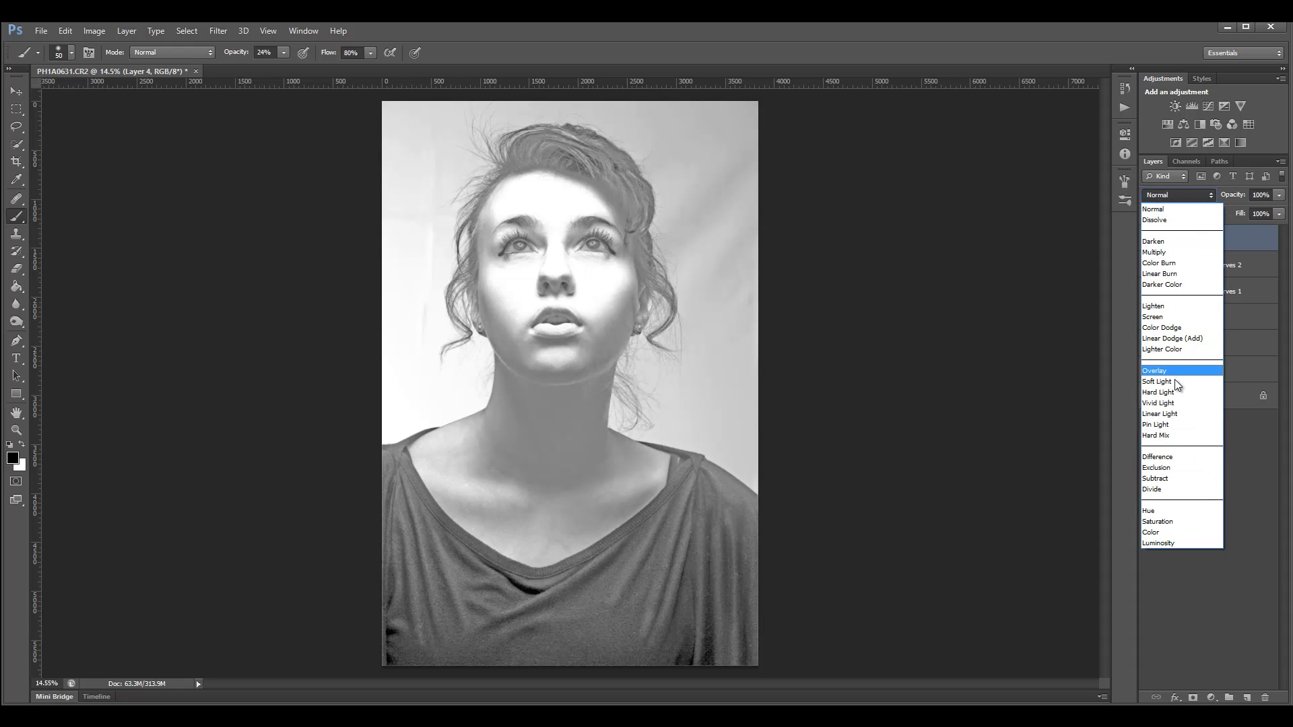
left_click(1175, 381)
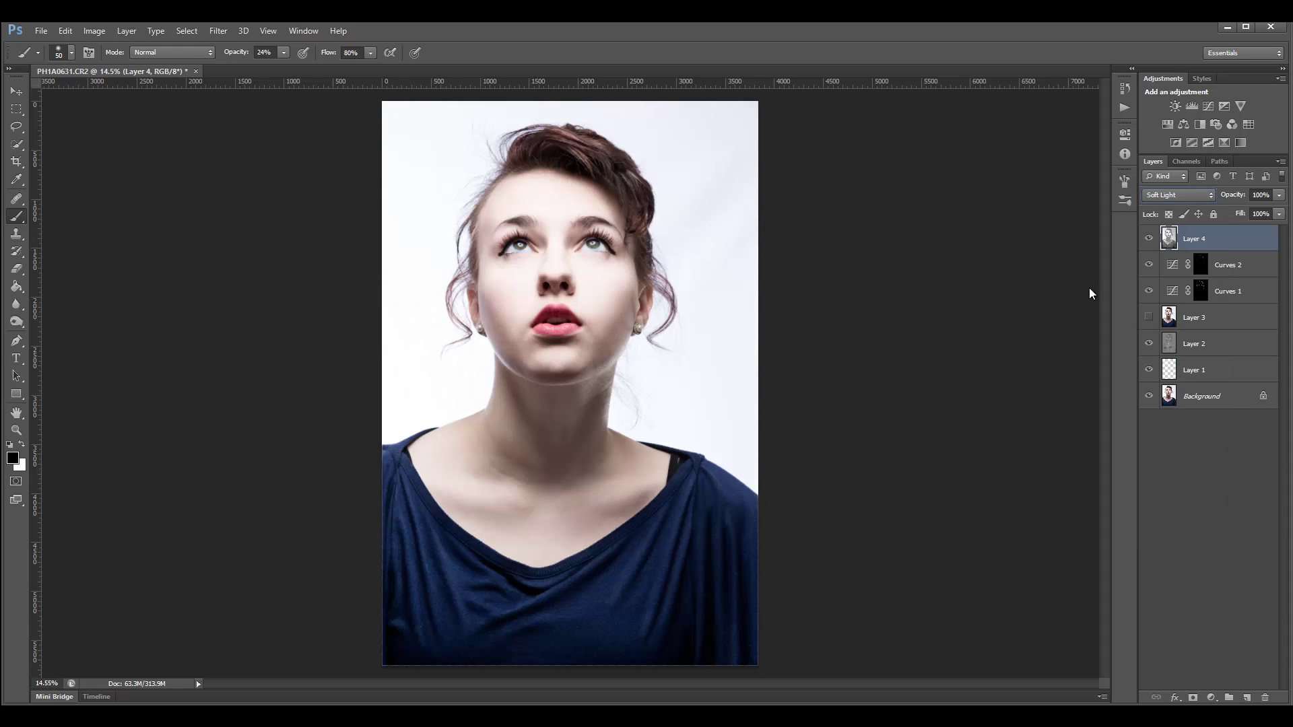
Compare the portrait with Layer 4 hidden and shown to judge the Soft Light effect.
left_click(1149, 239)
left_click(1149, 239)
left_click(1149, 240)
left_click(1149, 239)
left_click(1149, 239)
left_click(1149, 239)
left_click(1149, 239)
left_click(1149, 239)
left_click(1149, 239)
Apply a Gaussian Blur with a radius of 4.8 pixels to Layer 4.
left_click(216, 31)
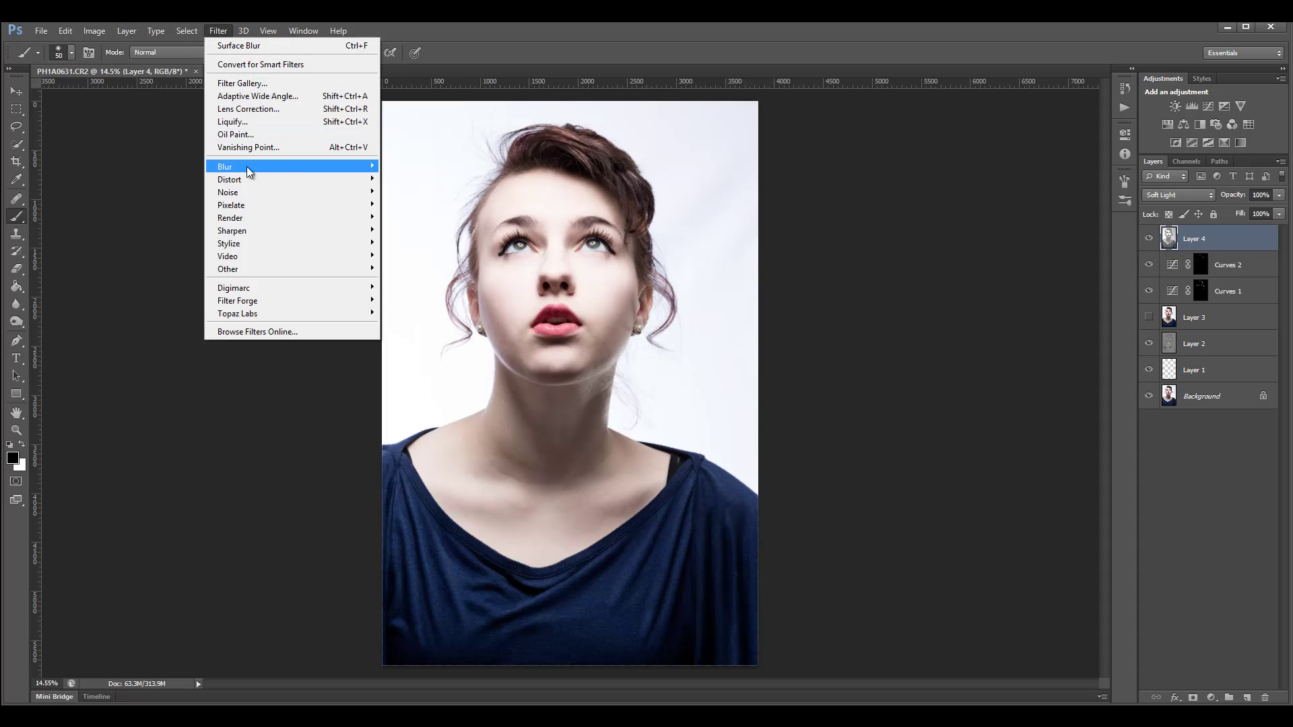
mouse_move(353, 165)
left_click(416, 261)
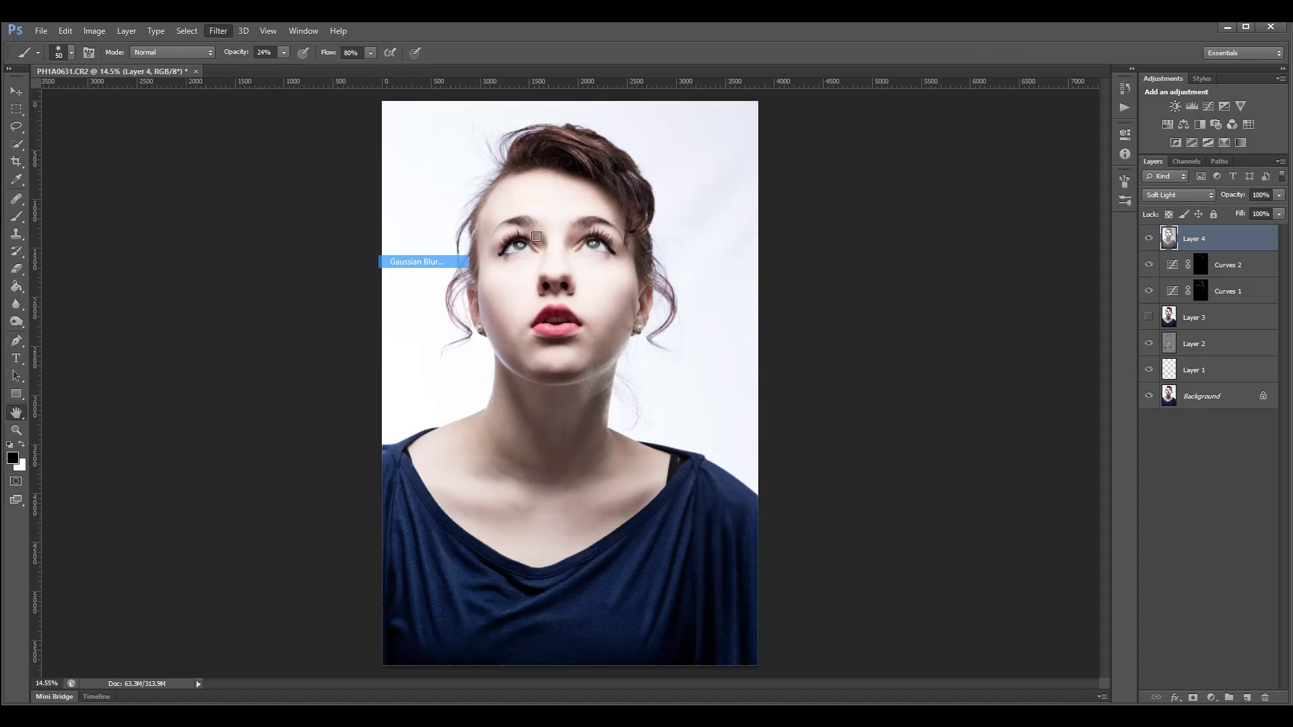
mouse_move(1094, 486)
left_mouse_down()
mouse_move(1148, 486)
mouse_move(1095, 484)
left_mouse_up()
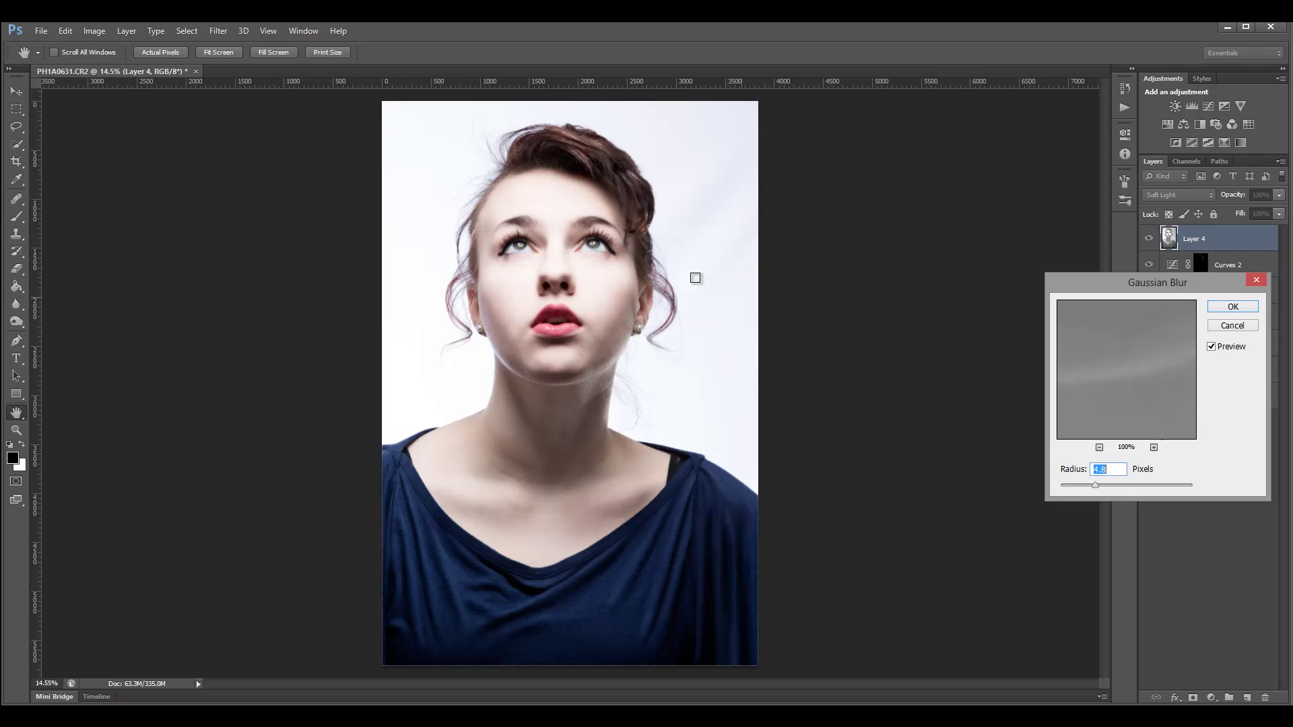
left_click(1242, 312)
Try the Hard Light blend mode on Layer 4 and restore Soft Light.
left_click(1205, 195)
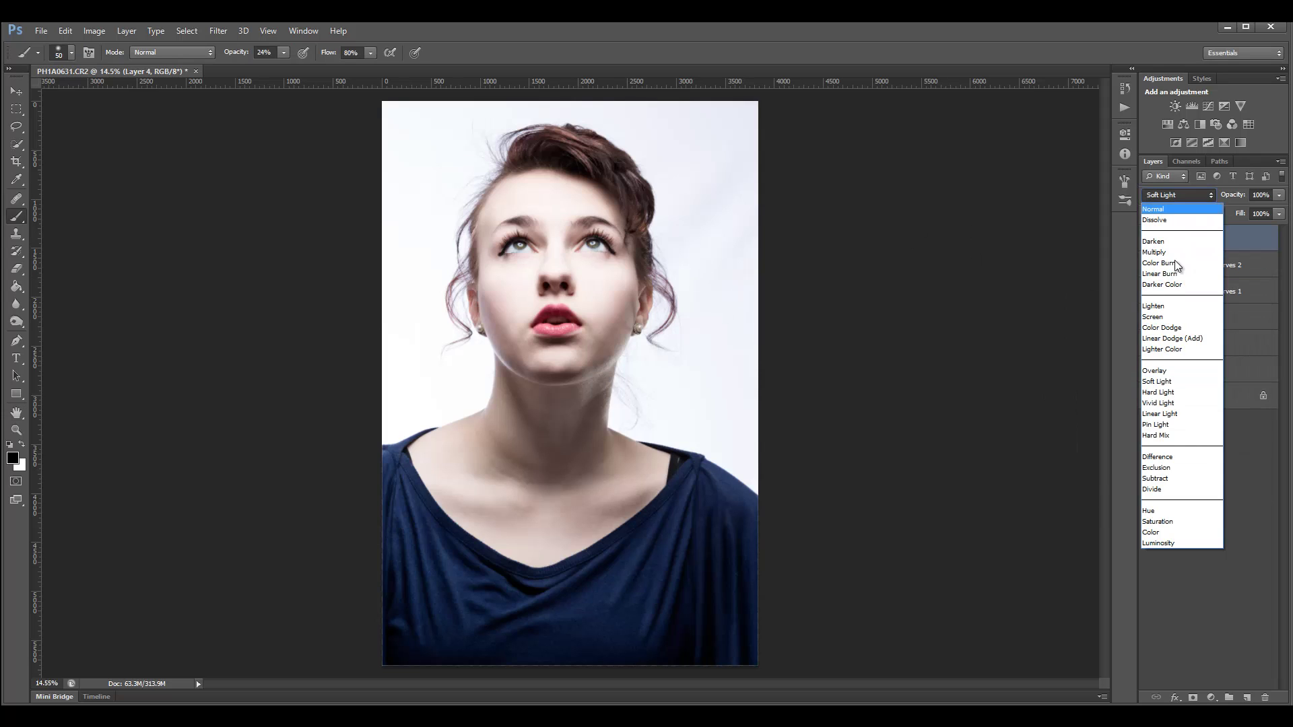
left_click(1172, 393)
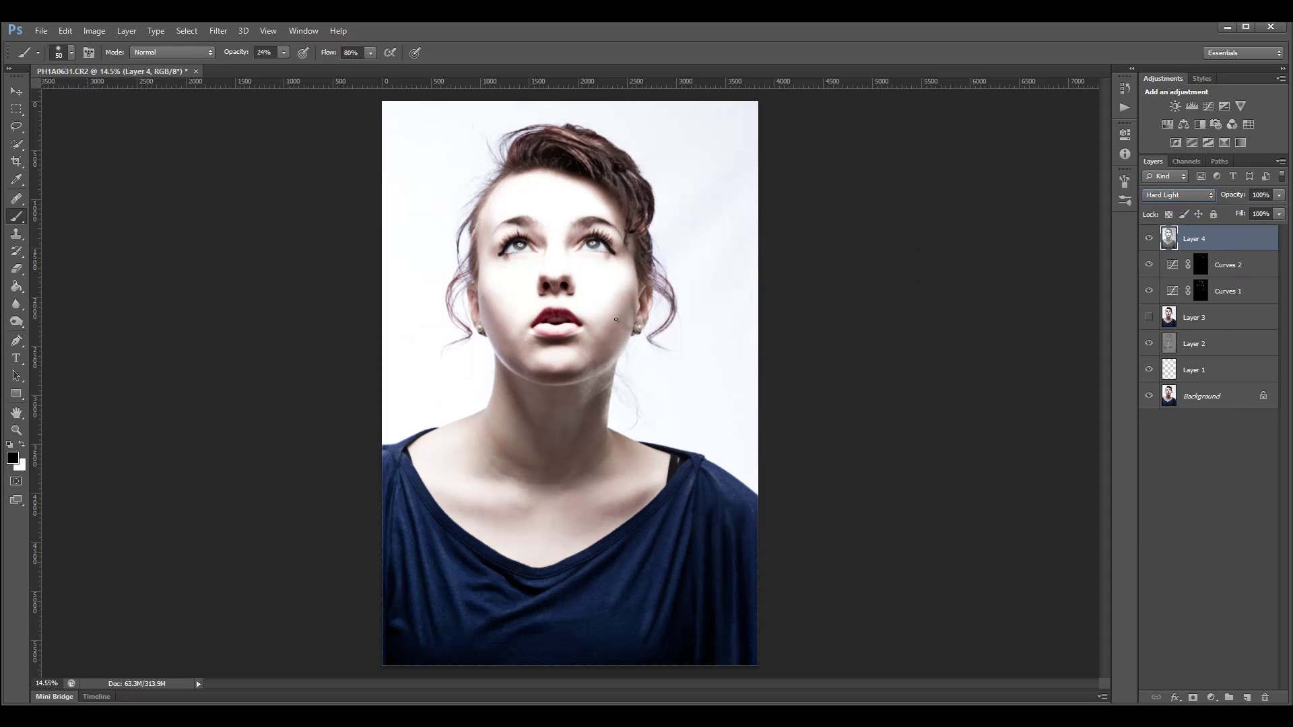
left_click(1196, 196)
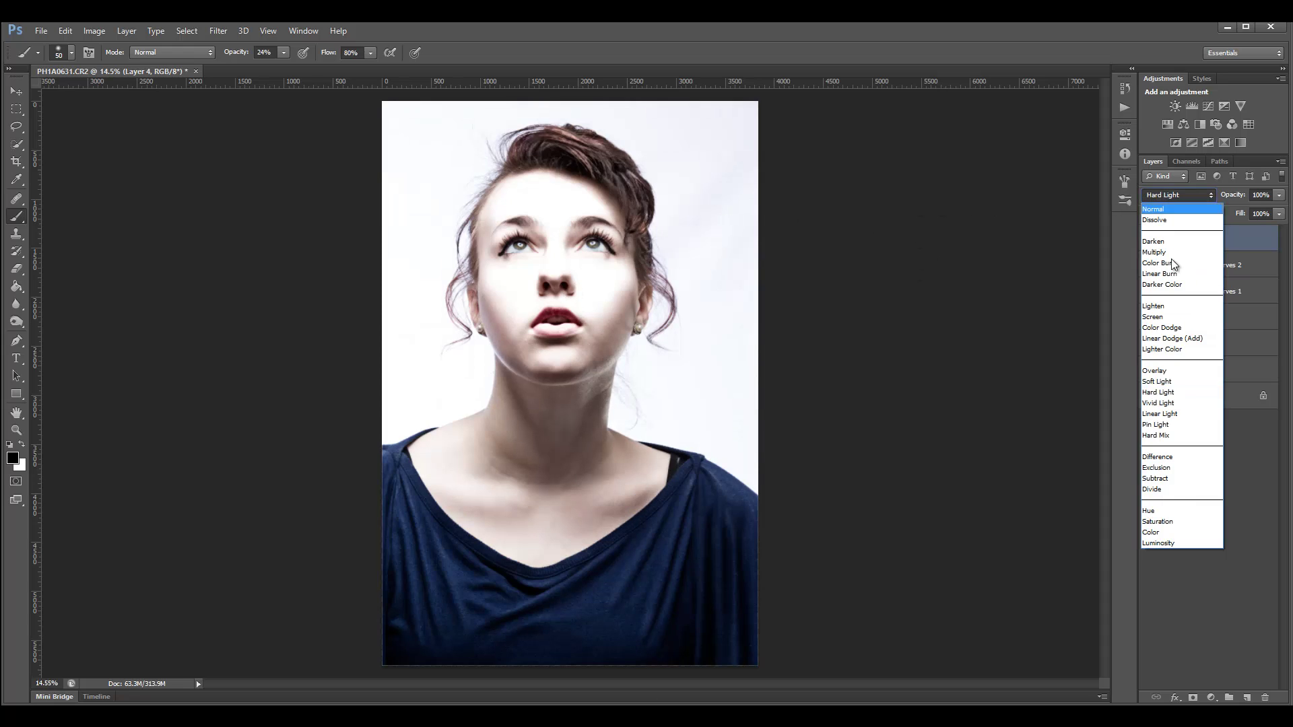
left_click(1176, 382)
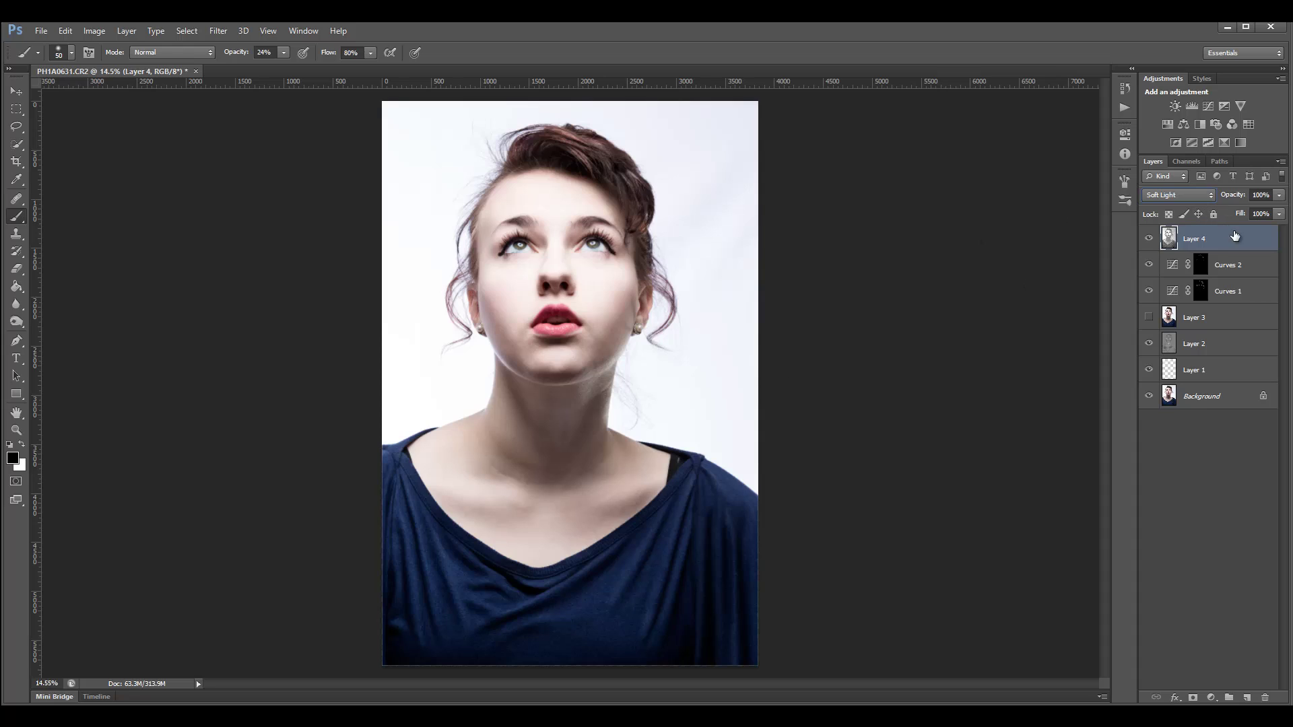
Add an inverted black mask to Layer 4 and set the brush to size 600 with 8% opacity.
left_click(1190, 698)
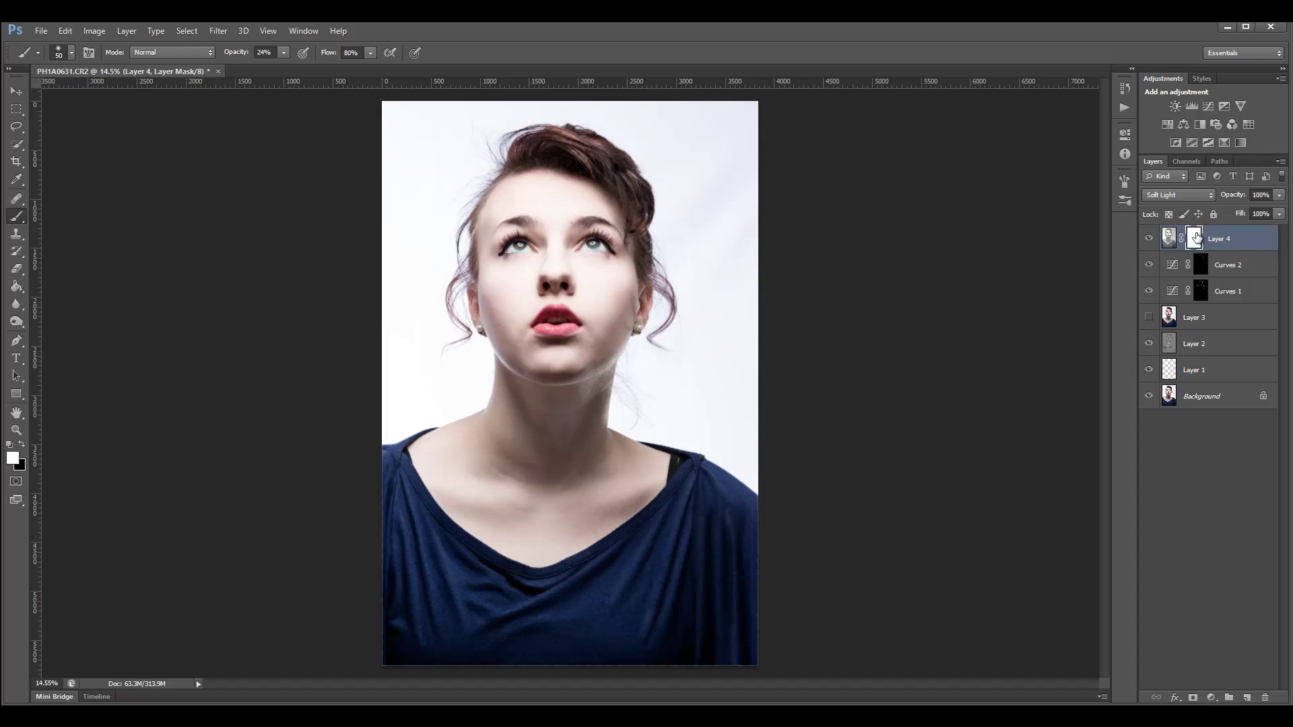
key("ctrl+i")
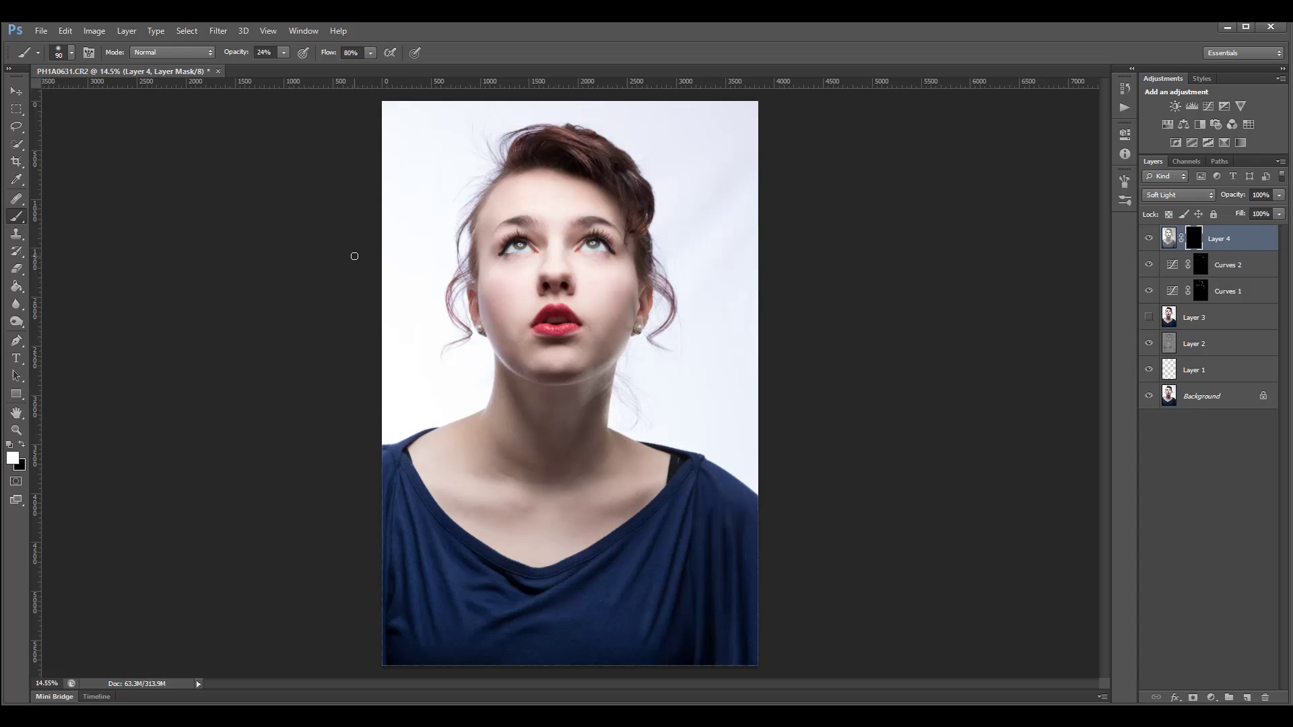
key("bracketright")
key("bracketright")
key("bracketright")
key("bracketright")
key("bracketright")
key("bracketright")
key("bracketright")
key("bracketright")
key("bracketright")
key("bracketright")
left_click(283, 54)
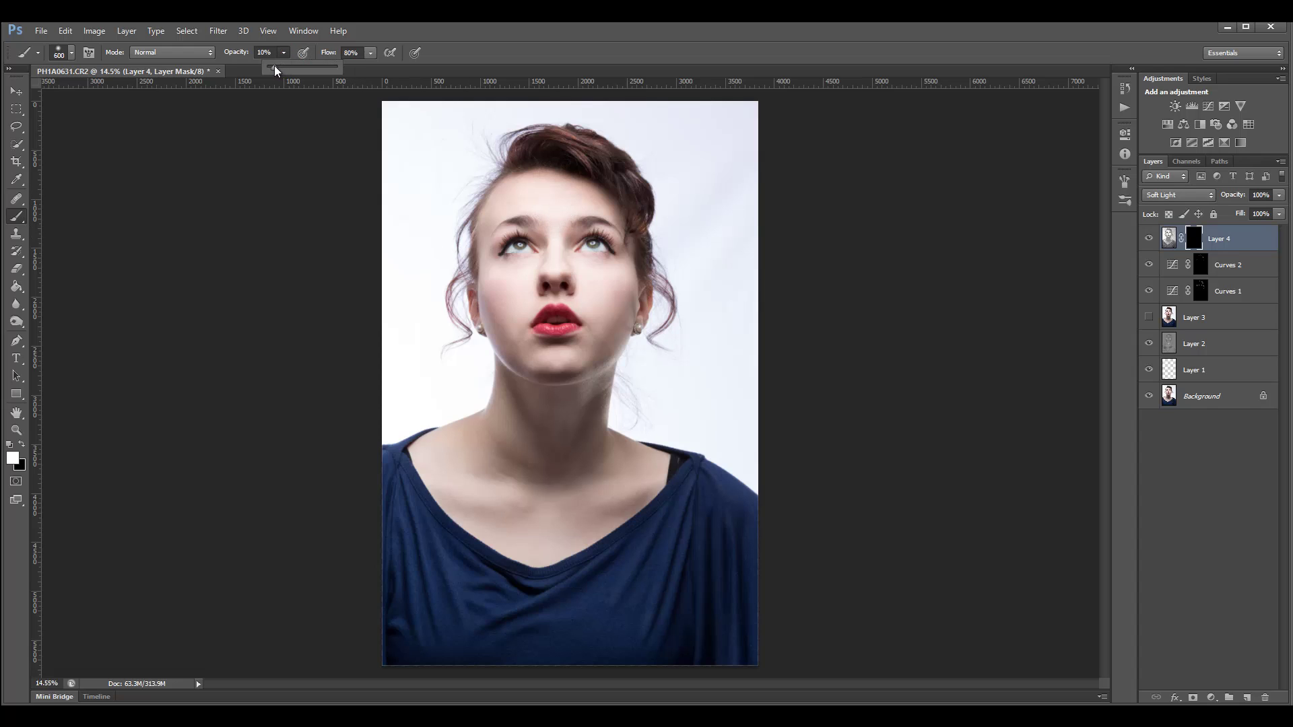
Paint white on Layer 4's mask over the face, neck and chest to reveal the effect softly.
mouse_move(546, 196)
left_mouse_down()
mouse_move(560, 301)
mouse_move(526, 332)
mouse_move(543, 350)
left_mouse_up()
mouse_move(610, 267)
left_mouse_down()
mouse_move(588, 353)
mouse_move(600, 329)
left_mouse_up()
mouse_move(487, 418)
left_mouse_down()
mouse_move(493, 484)
mouse_move(521, 456)
mouse_move(543, 532)
mouse_move(562, 380)
mouse_move(572, 502)
mouse_move(671, 538)
mouse_move(596, 507)
mouse_move(550, 566)
mouse_move(486, 503)
left_mouse_up()
mouse_move(503, 602)
left_mouse_down()
mouse_move(406, 494)
mouse_move(443, 597)
mouse_move(426, 566)
mouse_move(444, 597)
mouse_move(444, 577)
mouse_move(595, 644)
mouse_move(698, 499)
mouse_move(701, 518)
mouse_move(660, 608)
mouse_move(662, 579)
mouse_move(625, 521)
mouse_move(588, 576)
mouse_move(539, 479)
mouse_move(555, 401)
mouse_move(530, 561)
mouse_move(514, 429)
mouse_move(550, 362)
mouse_move(512, 500)
mouse_move(518, 473)
mouse_move(496, 483)
mouse_move(592, 487)
mouse_move(573, 429)
mouse_move(514, 501)
mouse_move(507, 466)
left_mouse_up()
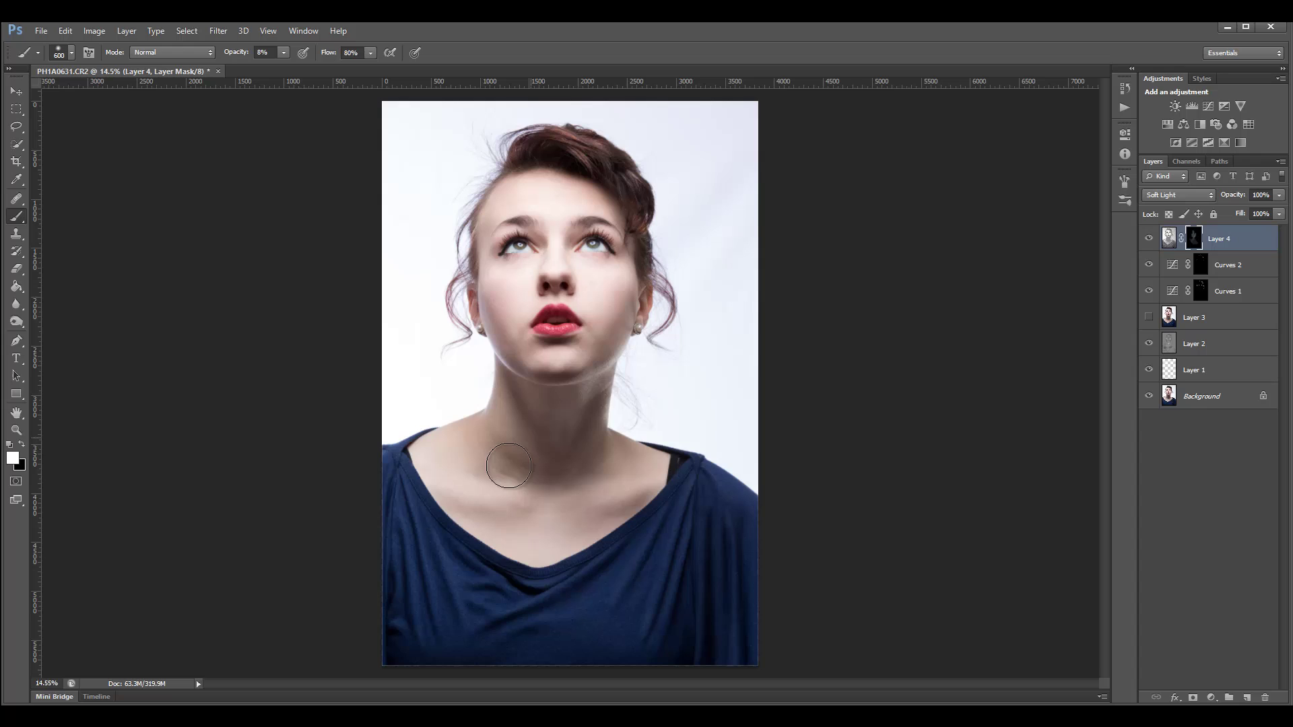
mouse_move(593, 418)
left_mouse_down()
mouse_move(584, 480)
mouse_move(467, 468)
mouse_move(645, 474)
mouse_move(600, 503)
mouse_move(550, 500)
mouse_move(565, 463)
mouse_move(540, 415)
mouse_move(530, 233)
left_mouse_up()
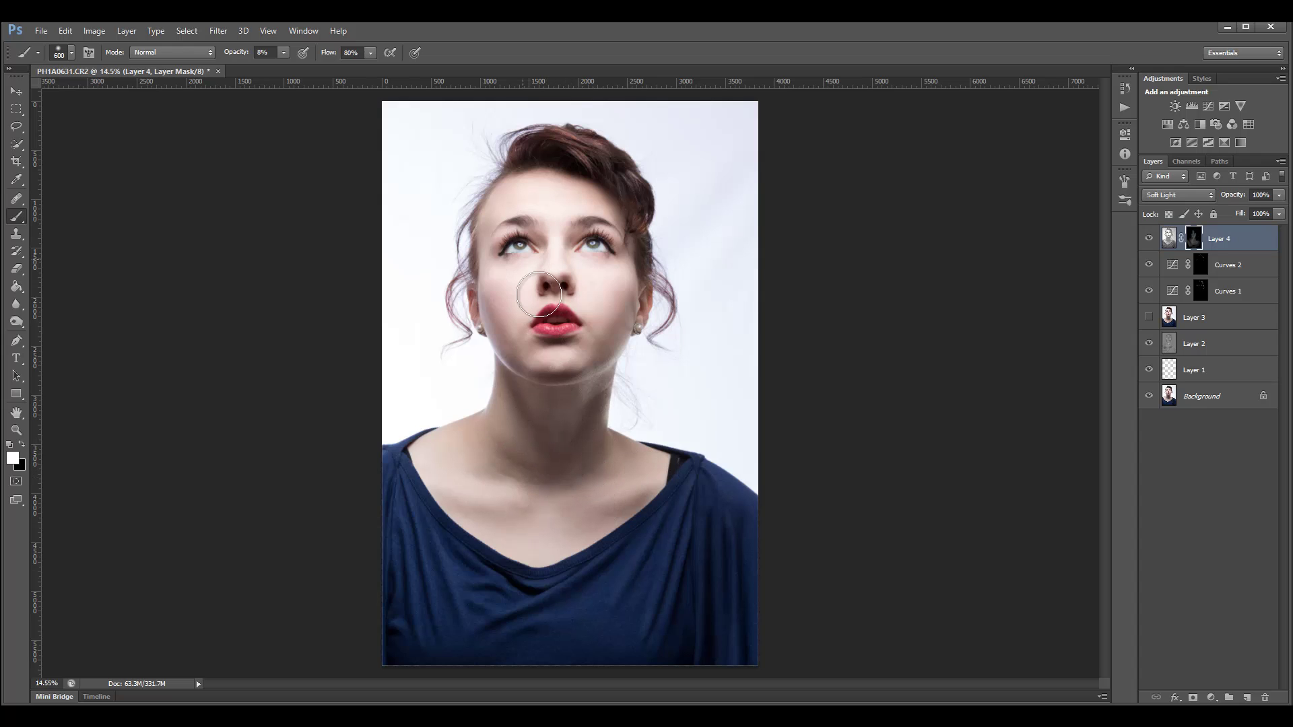
Build up the effect on Layer 4's mask with white strokes over the cheeks, mouth area and forehead.
scroll(563, 296, "up", 14)
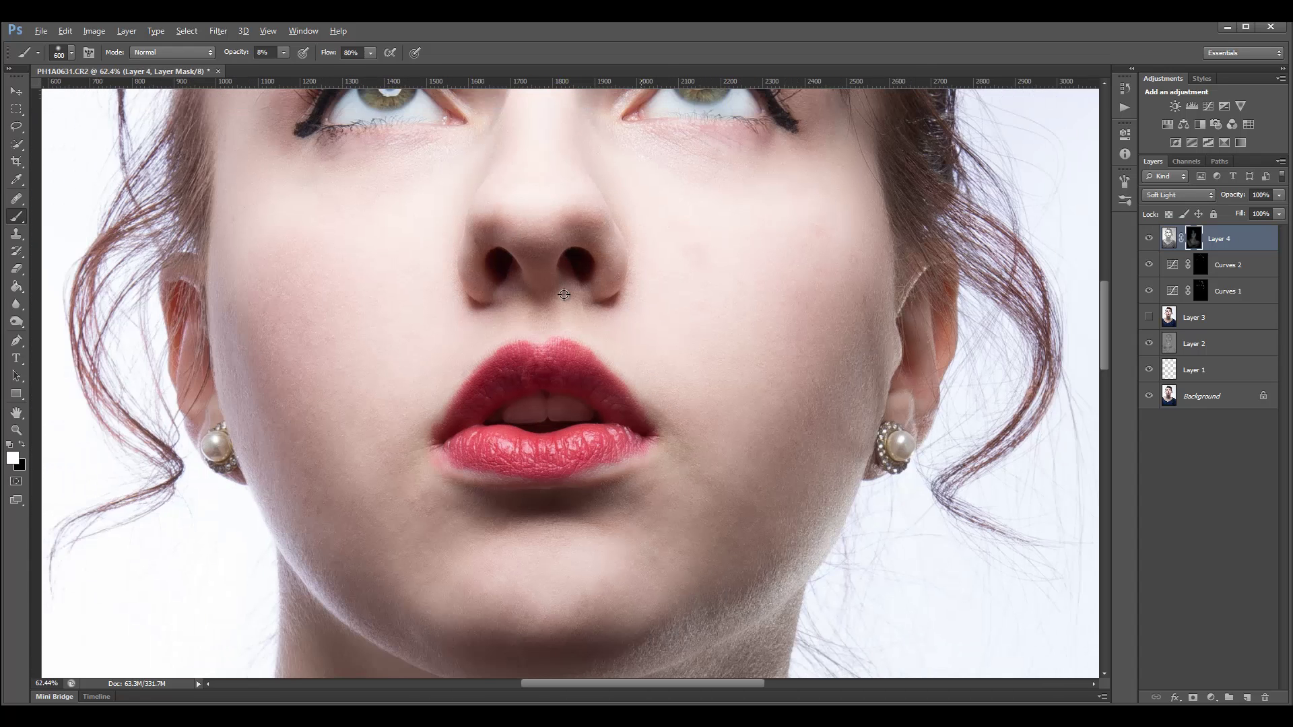
scroll(683, 303, "down", 2)
mouse_move(657, 258)
left_mouse_down()
mouse_move(625, 249)
mouse_move(725, 292)
mouse_move(690, 458)
mouse_move(795, 243)
mouse_move(778, 337)
mouse_move(713, 480)
mouse_move(612, 519)
mouse_move(433, 378)
mouse_move(469, 469)
left_mouse_up()
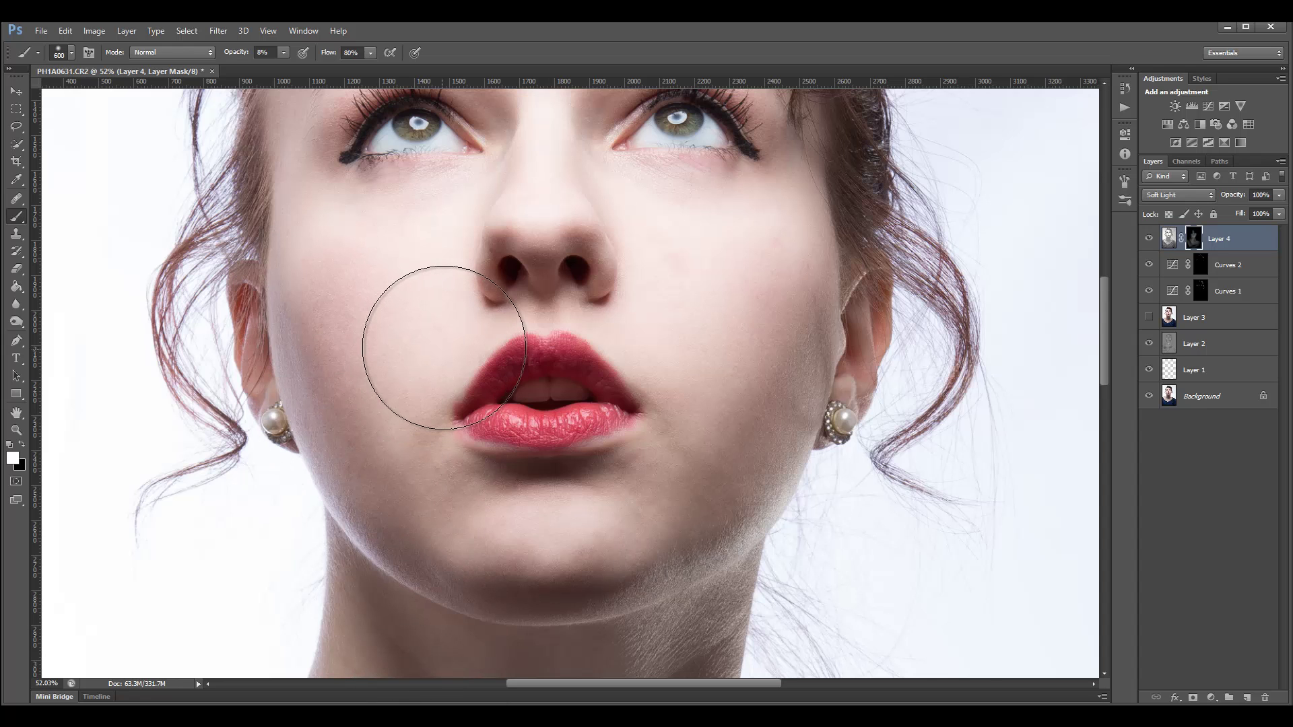
scroll(444, 348, "up", 5)
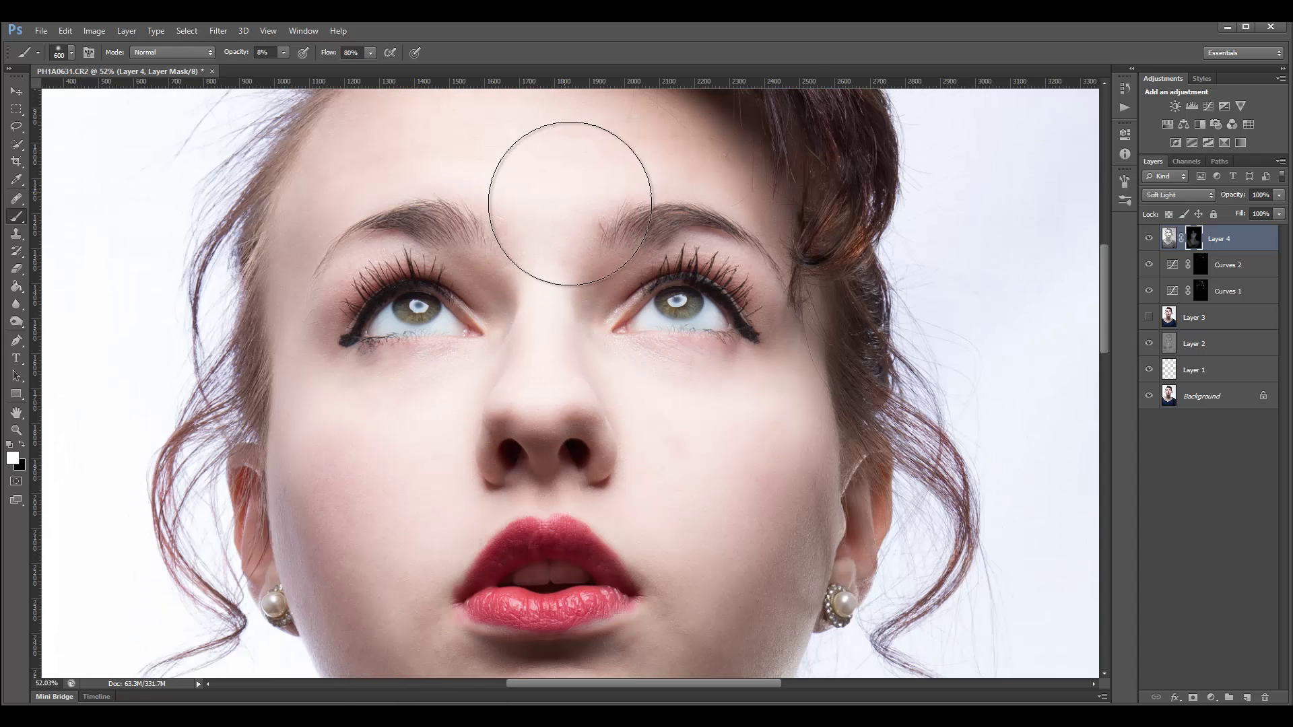
scroll(586, 332, "up", 3)
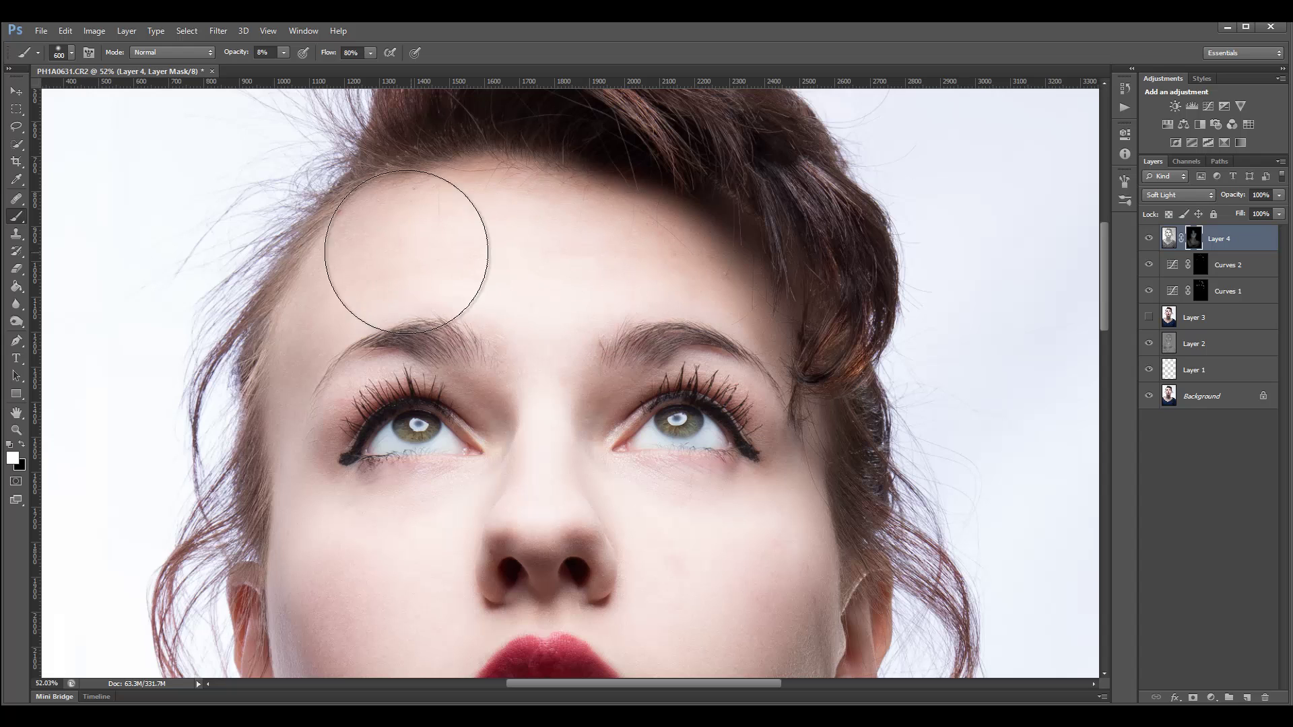
mouse_move(406, 252)
left_mouse_down()
mouse_move(673, 266)
mouse_move(568, 239)
mouse_move(498, 256)
mouse_move(534, 271)
mouse_move(360, 229)
mouse_move(667, 266)
mouse_move(537, 264)
left_mouse_up()
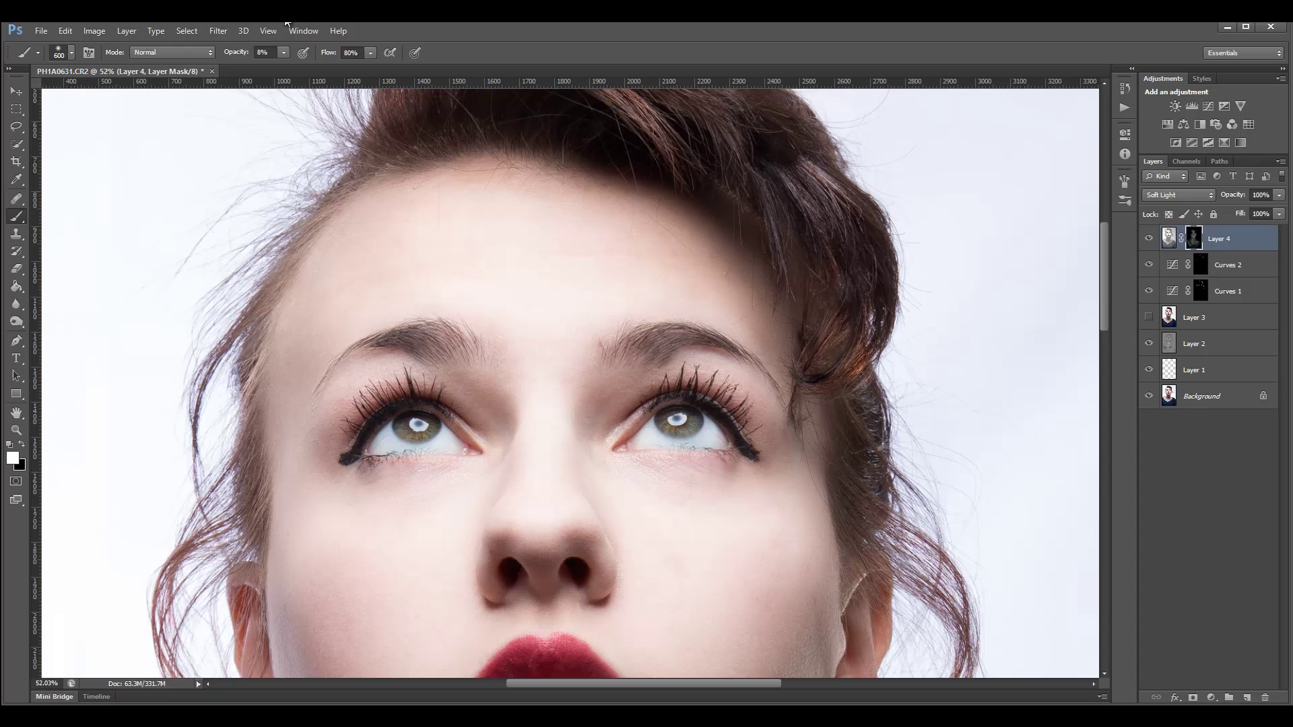
Set the brush opacity to 11% and paint white over the forehead on Layer 4's mask.
left_click(284, 52)
left_click_drag(446, 253, 679, 283)
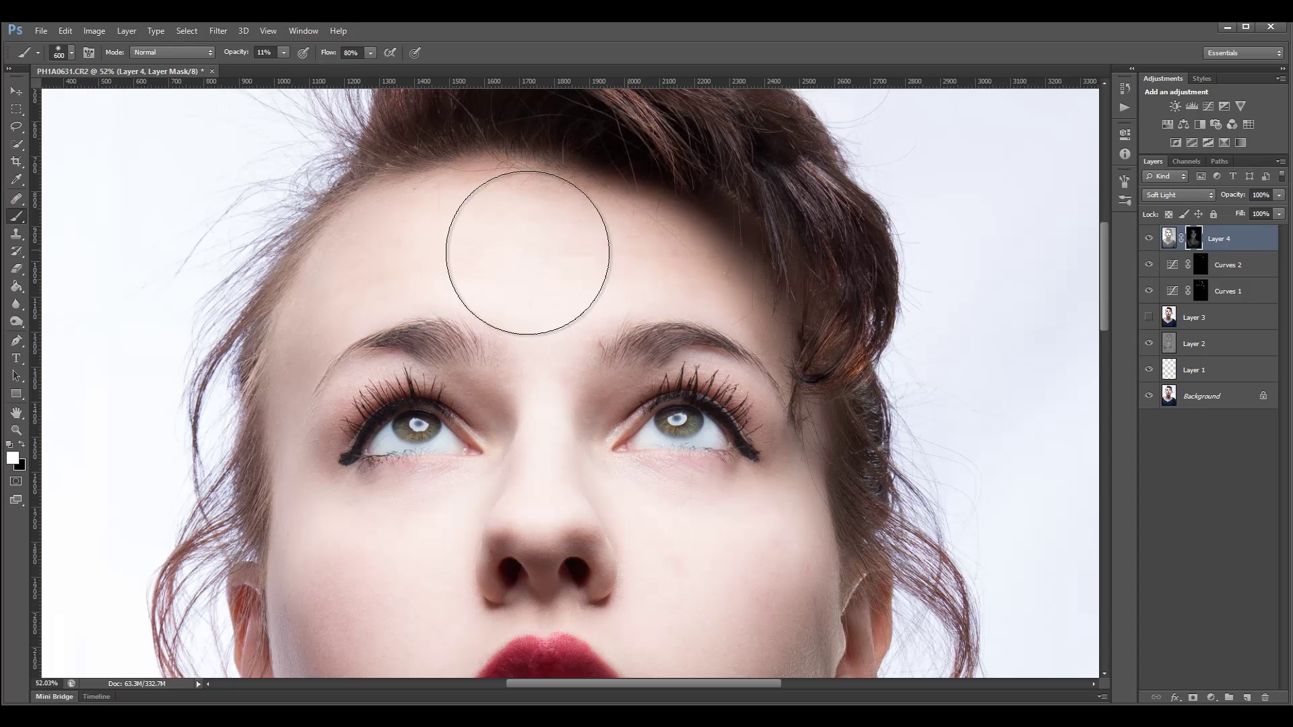
scroll(559, 262, "down", 2)
scroll(563, 266, "down", 1)
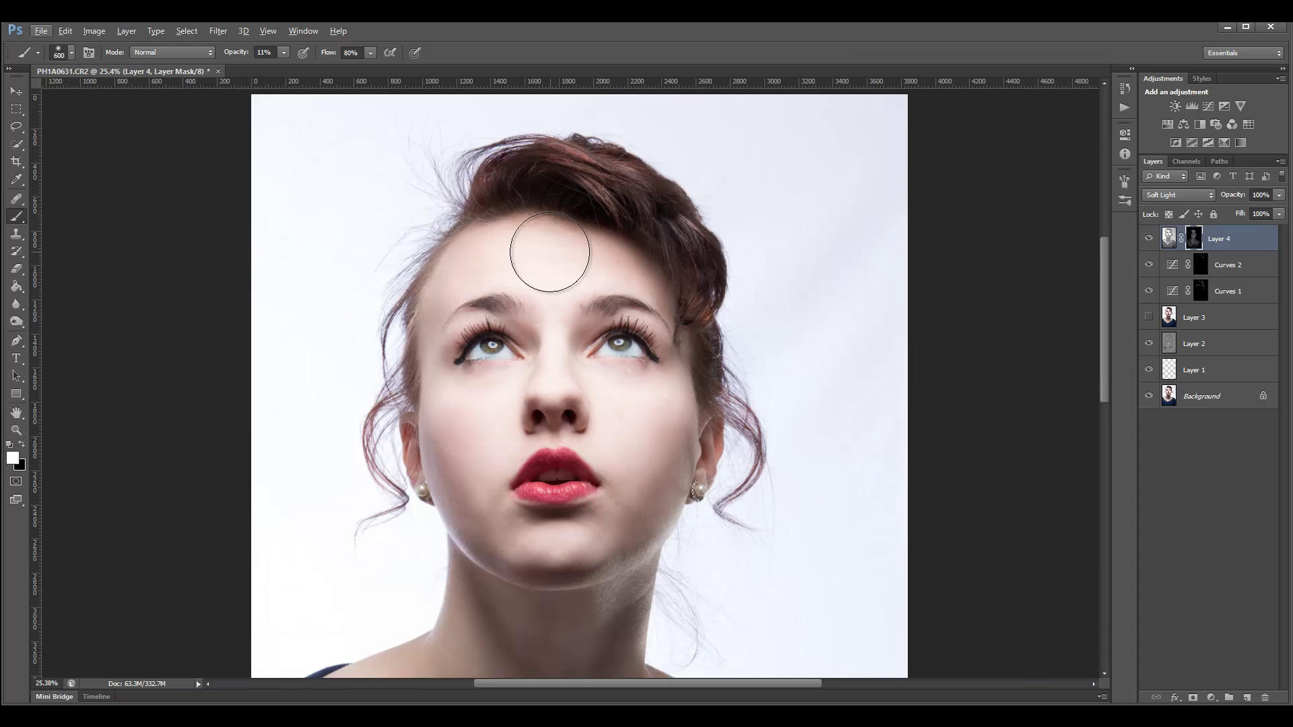
Reduce the brush size to 200 for finer painting on Layer 4's mask.
key("bracketleft")
key("bracketleft")
key("bracketleft")
key("bracketleft")
key("bracketleft")
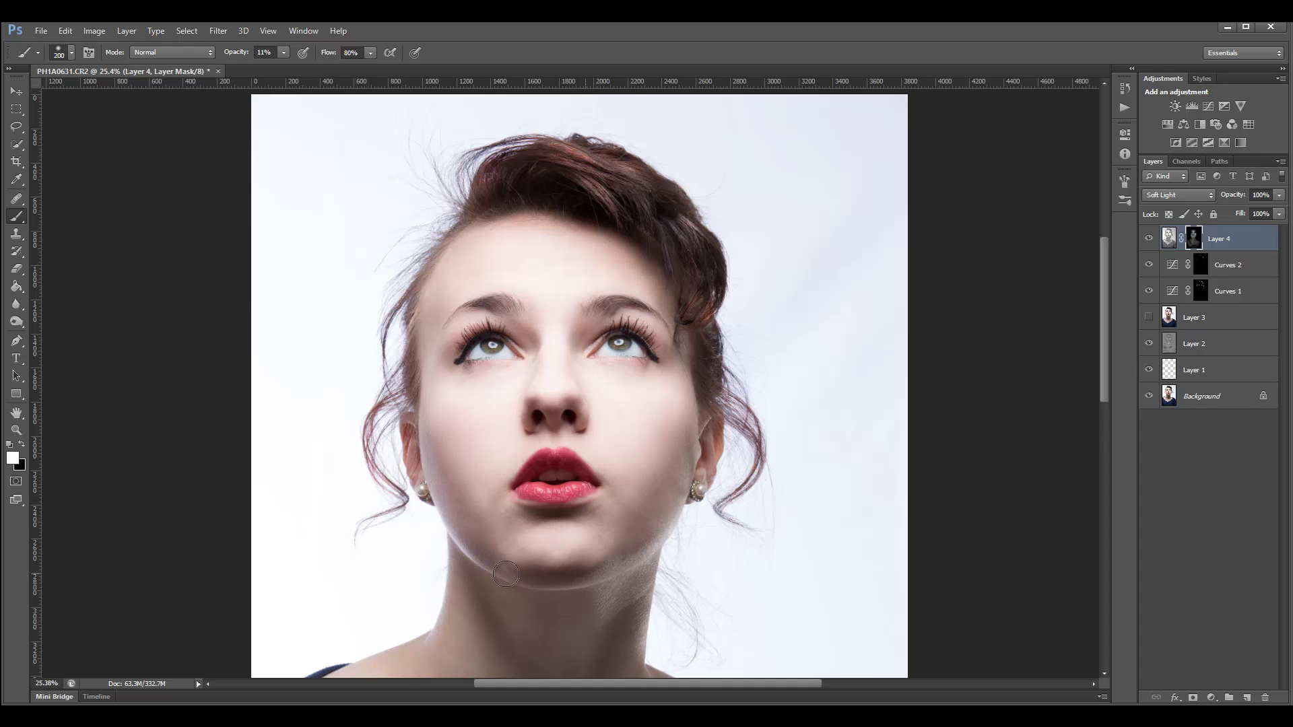
Toggle Layer 4's visibility repeatedly to compare the portrait's face and neck with and without the effect.
scroll(579, 543, "down", 3)
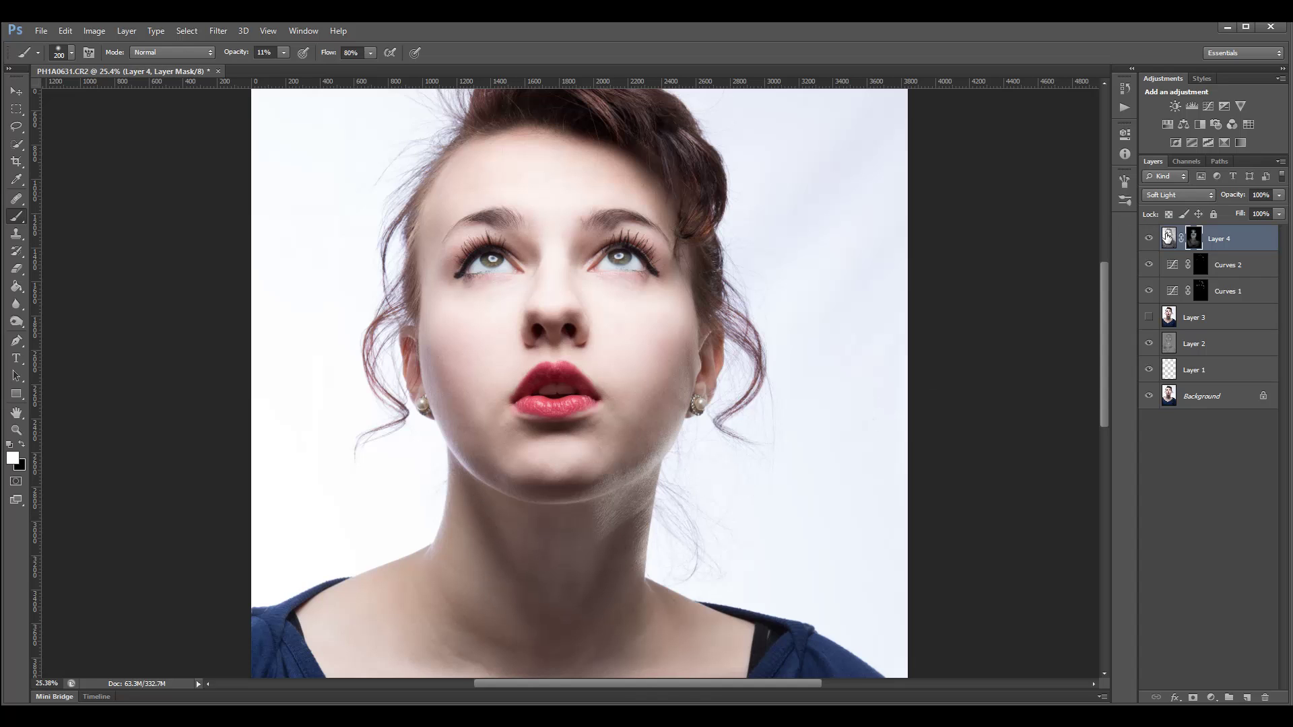
left_click(1147, 239)
left_click(1147, 239)
left_click(1147, 240)
left_click(1147, 239)
left_click(1147, 239)
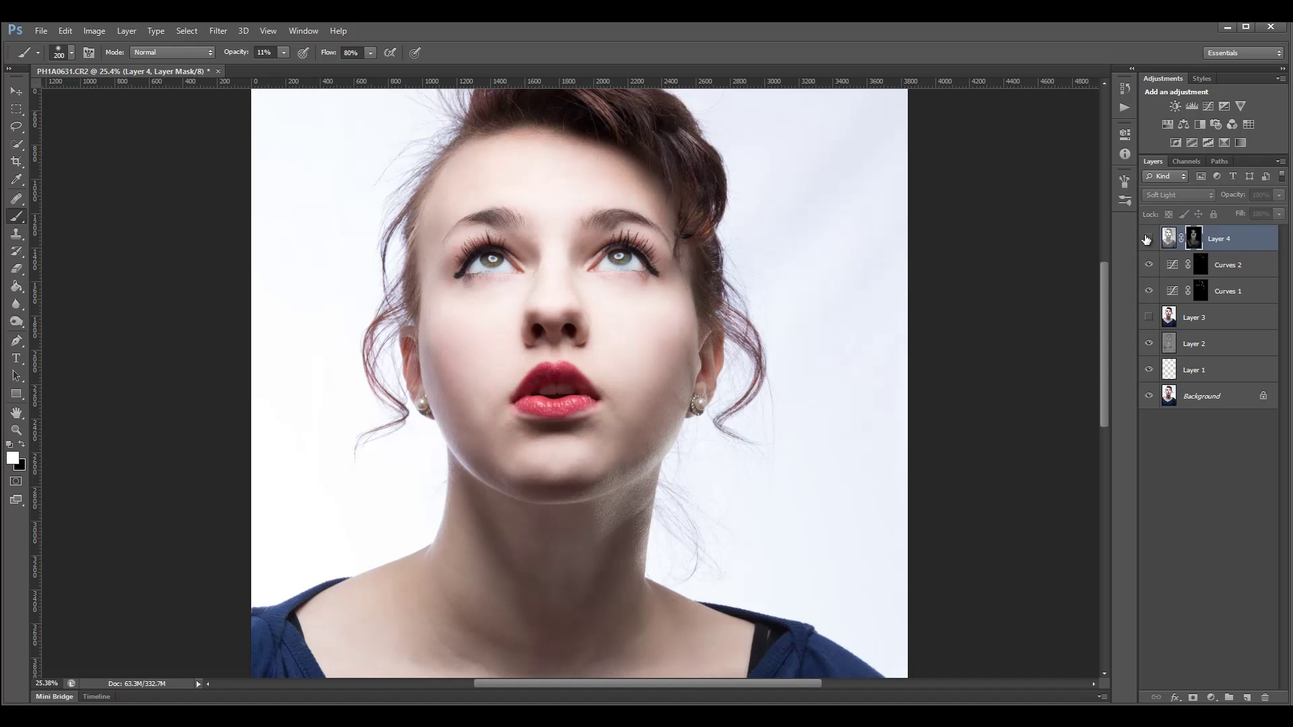
left_click(1147, 239)
left_click(1147, 239)
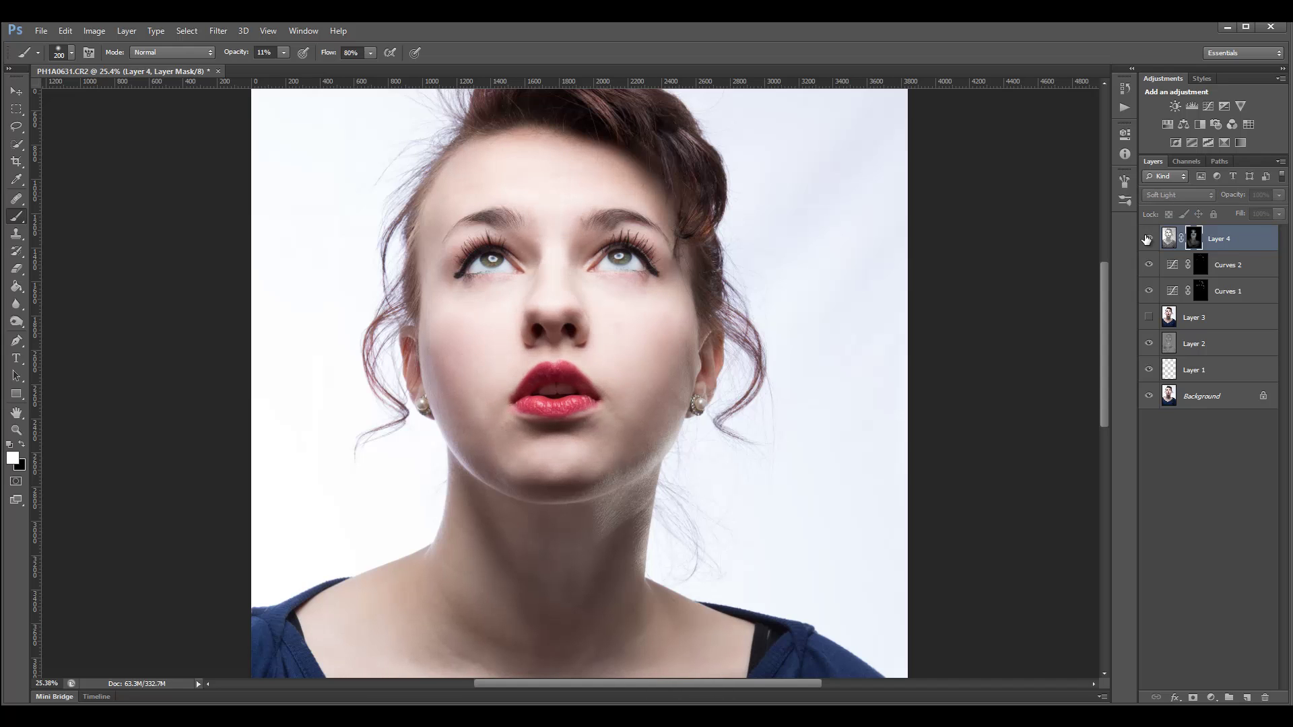
left_click(1147, 239)
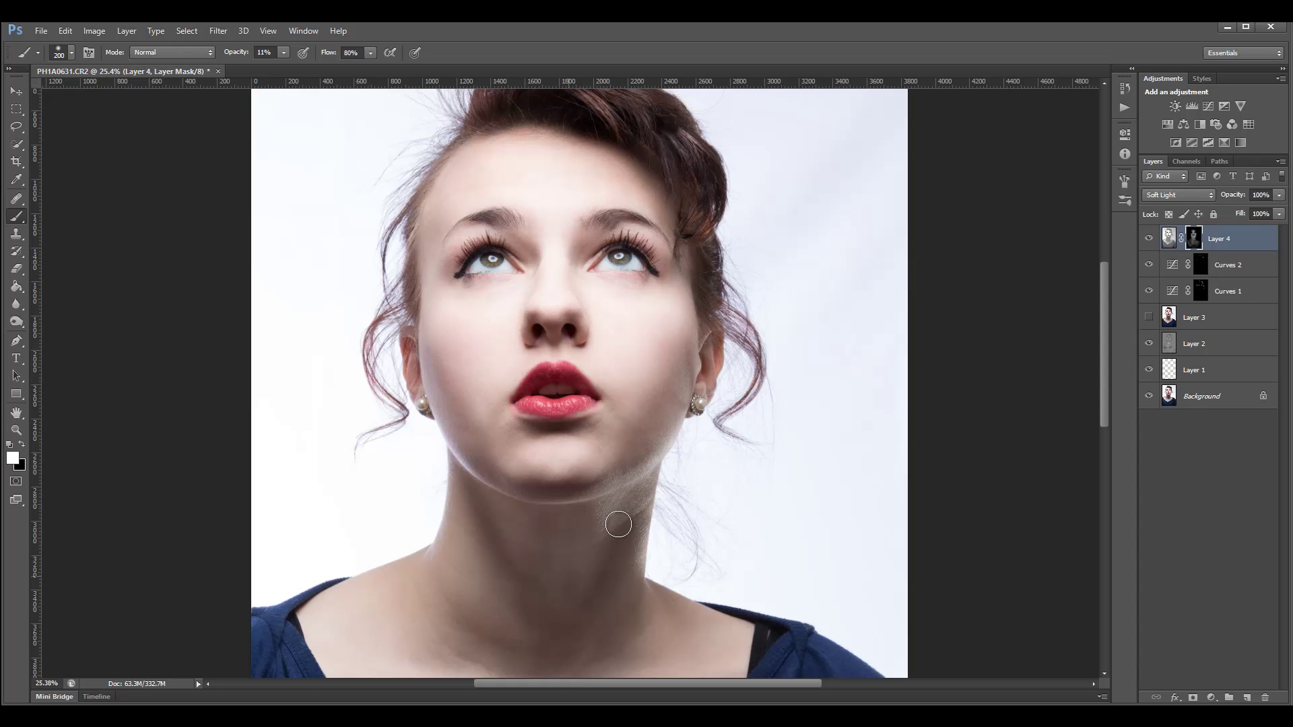
Enlarge the brush to size 500 and paint white over the blue top on Layer 4's mask.
scroll(618, 522, "down", 5)
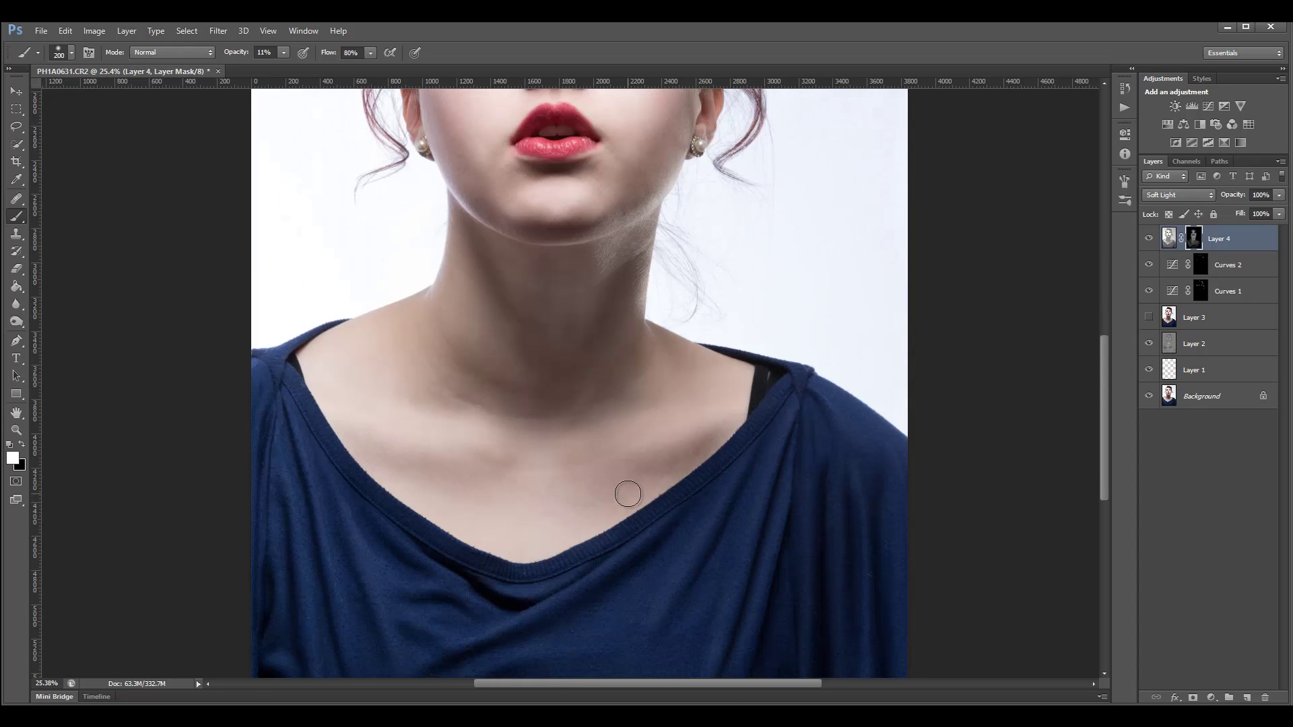
scroll(627, 494, "down", 4, "alt")
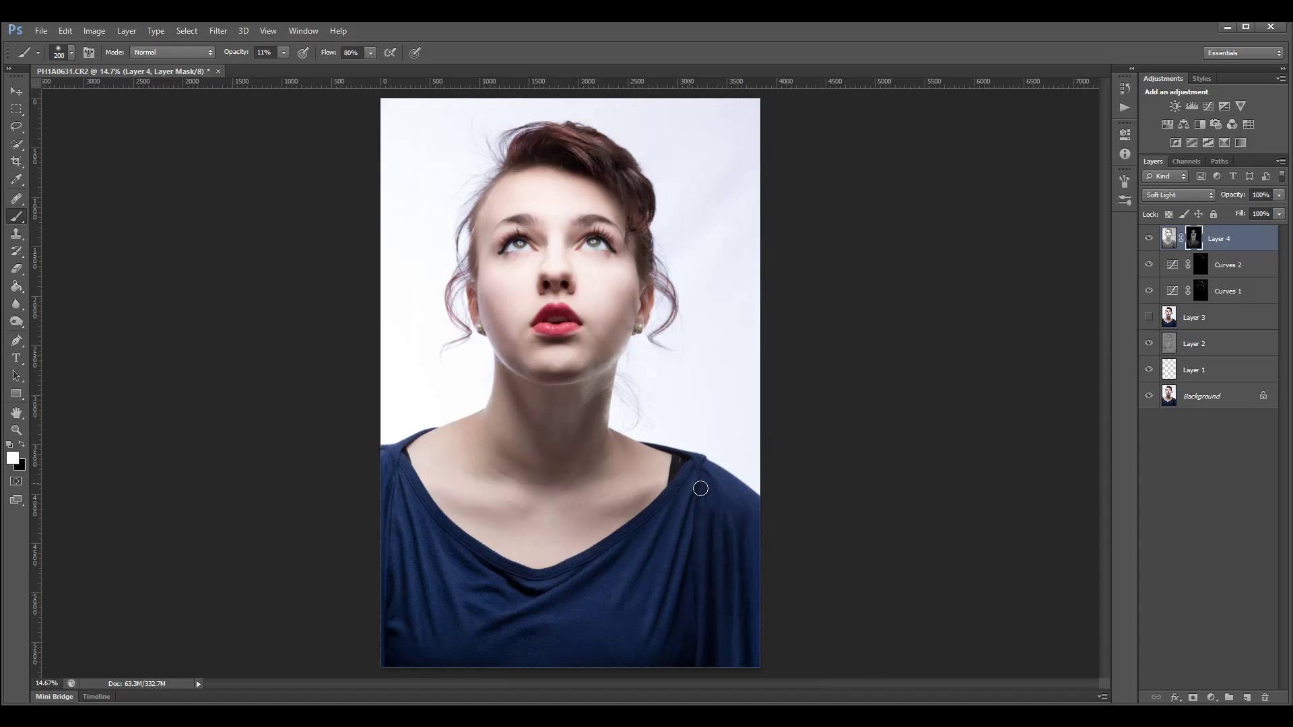
key("bracketright")
key("bracketright")
key("bracketright")
key("bracketright")
key("bracketright")
key("bracketright")
key("bracketright")
key("bracketright")
Switch Layer 4 off and on to compare the whole portrait before and after the effect.
left_click(1149, 239)
left_click(1149, 239)
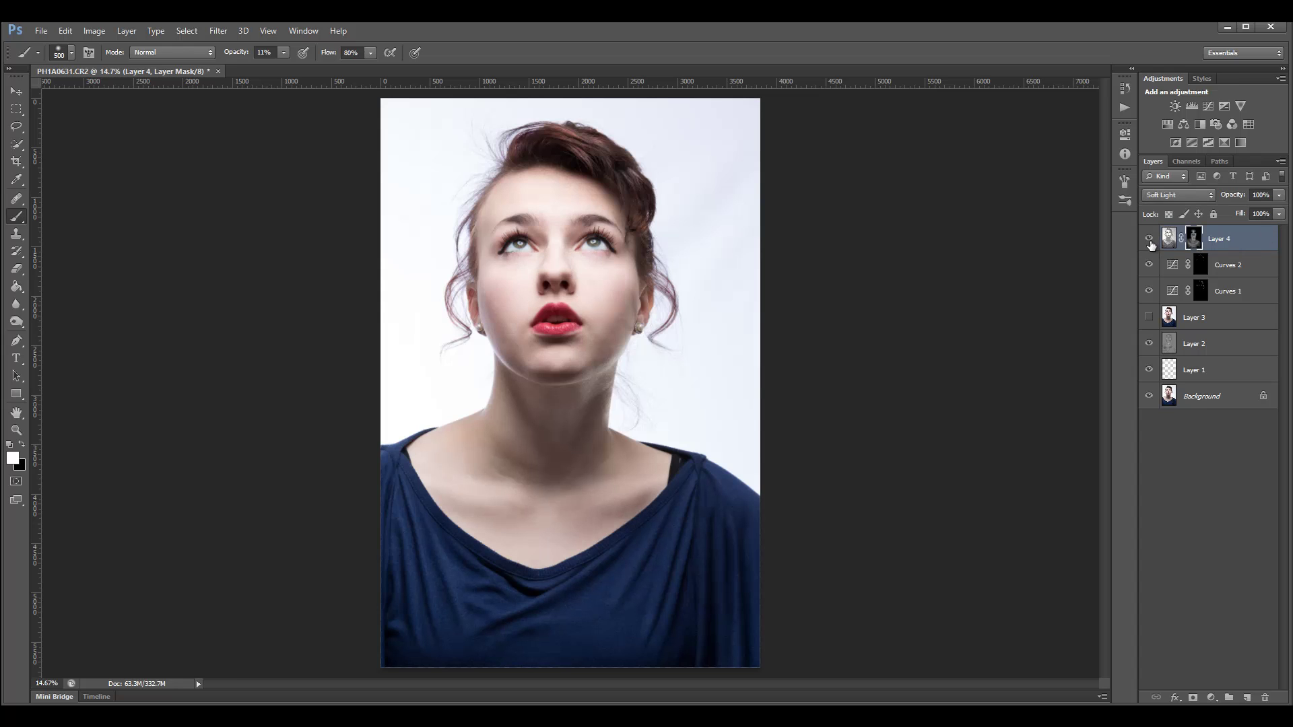
left_click(1149, 239)
left_click(1149, 239)
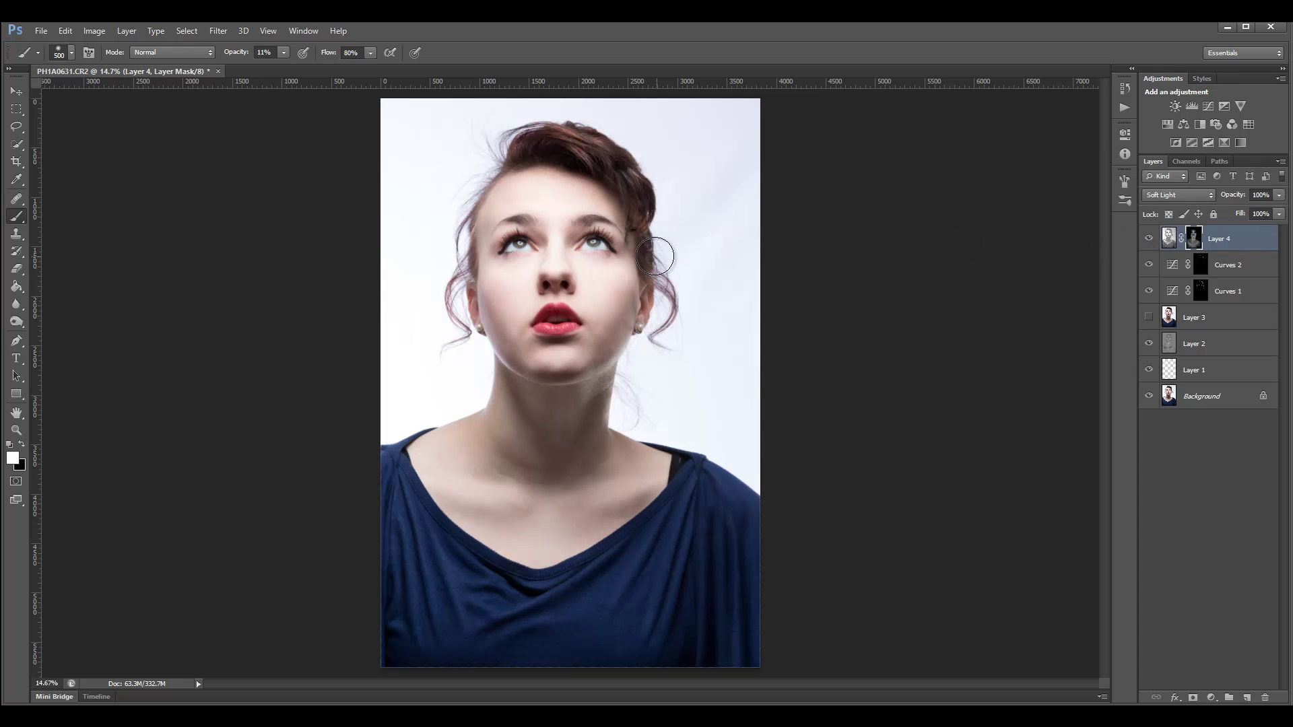
Hide Layer 4 and stamp all visible layers into a new layer directly above Curves 2.
left_click(1145, 240)
left_click(1253, 272)
key("ctrl+shift+alt+e")
key("x")
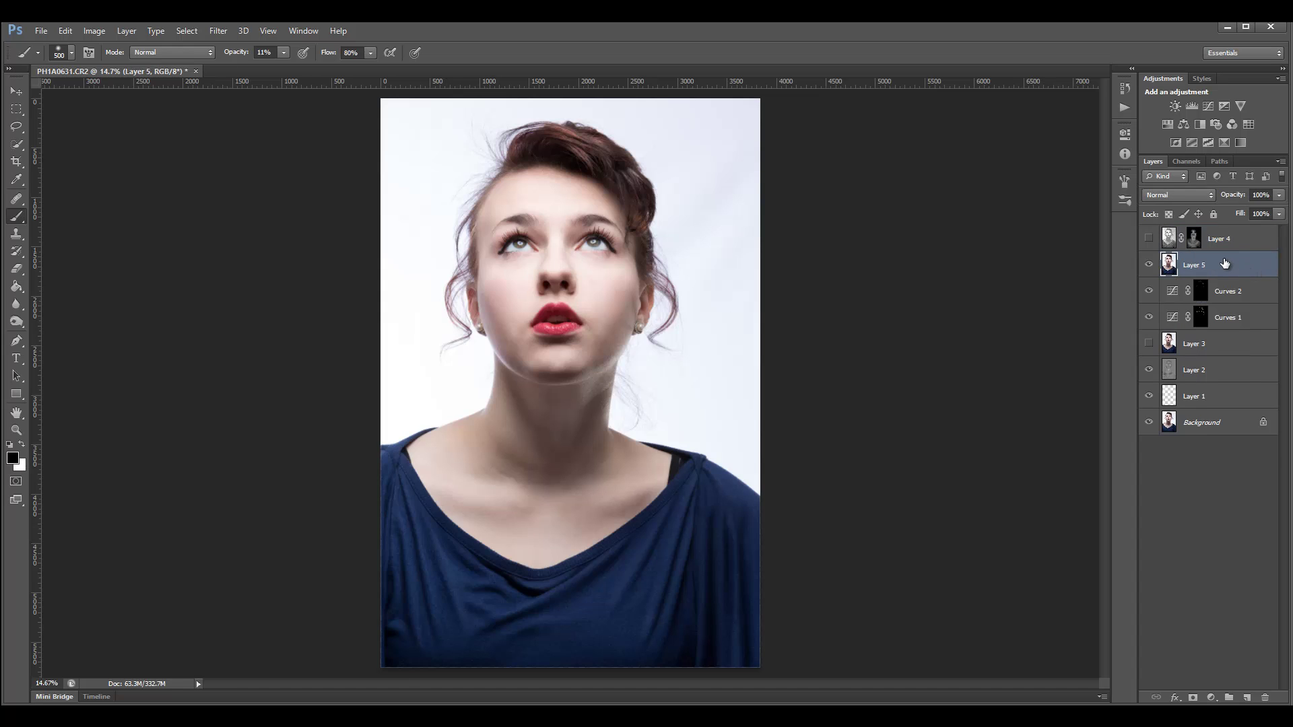
Convert Layer 5 with a Black & White adjustment, setting Reds to 118, Yellows to 4 and Greens to 27, and adjusting Magentas.
left_click(98, 31)
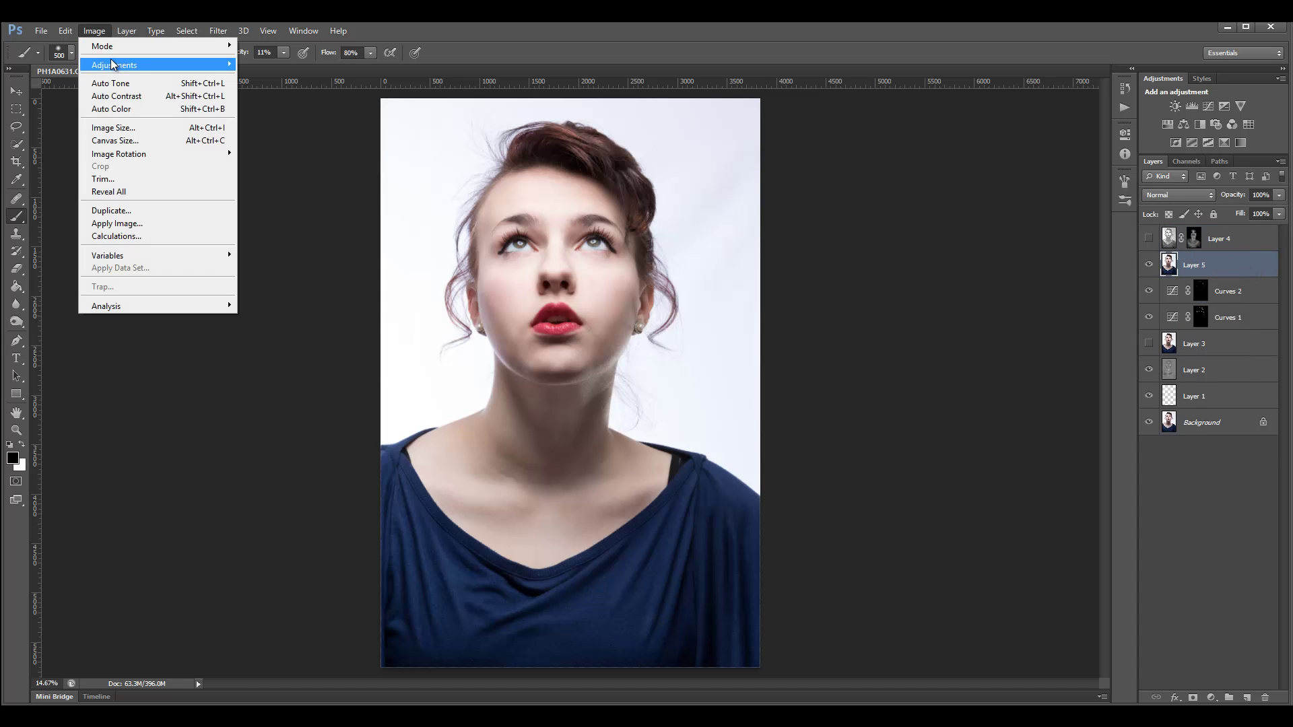
mouse_move(147, 62)
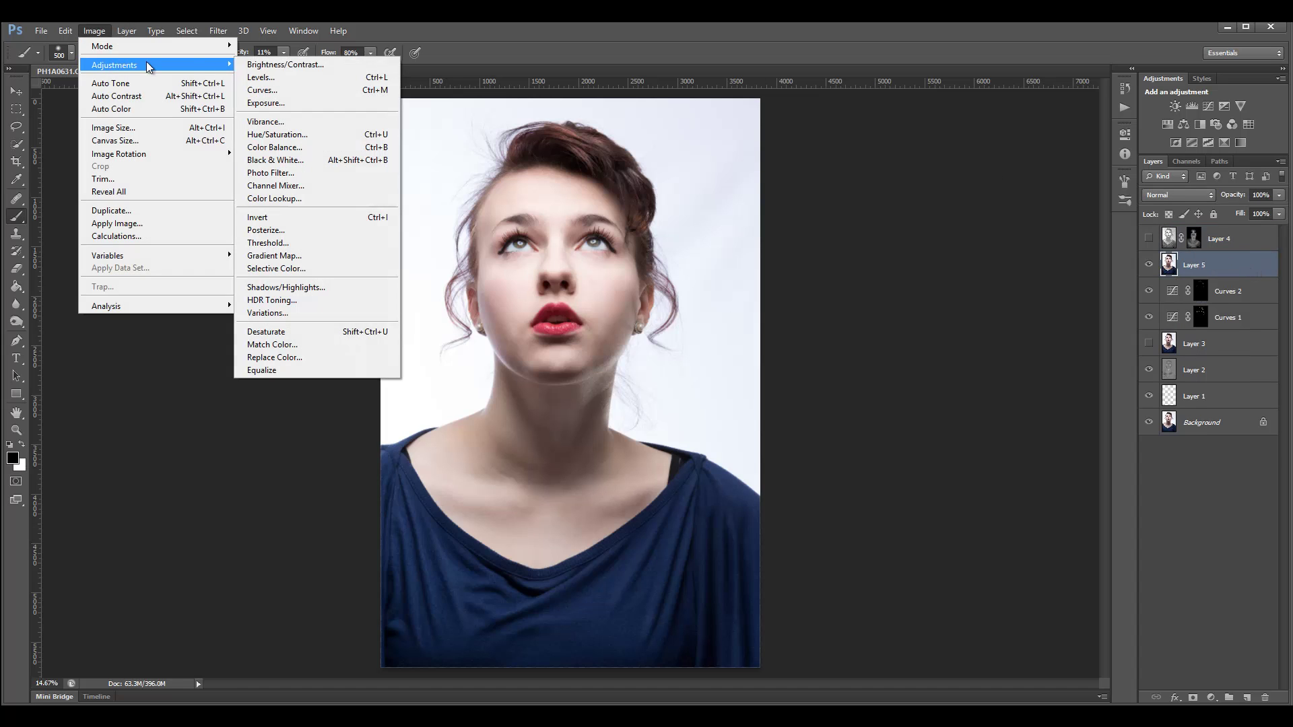
left_click(301, 160)
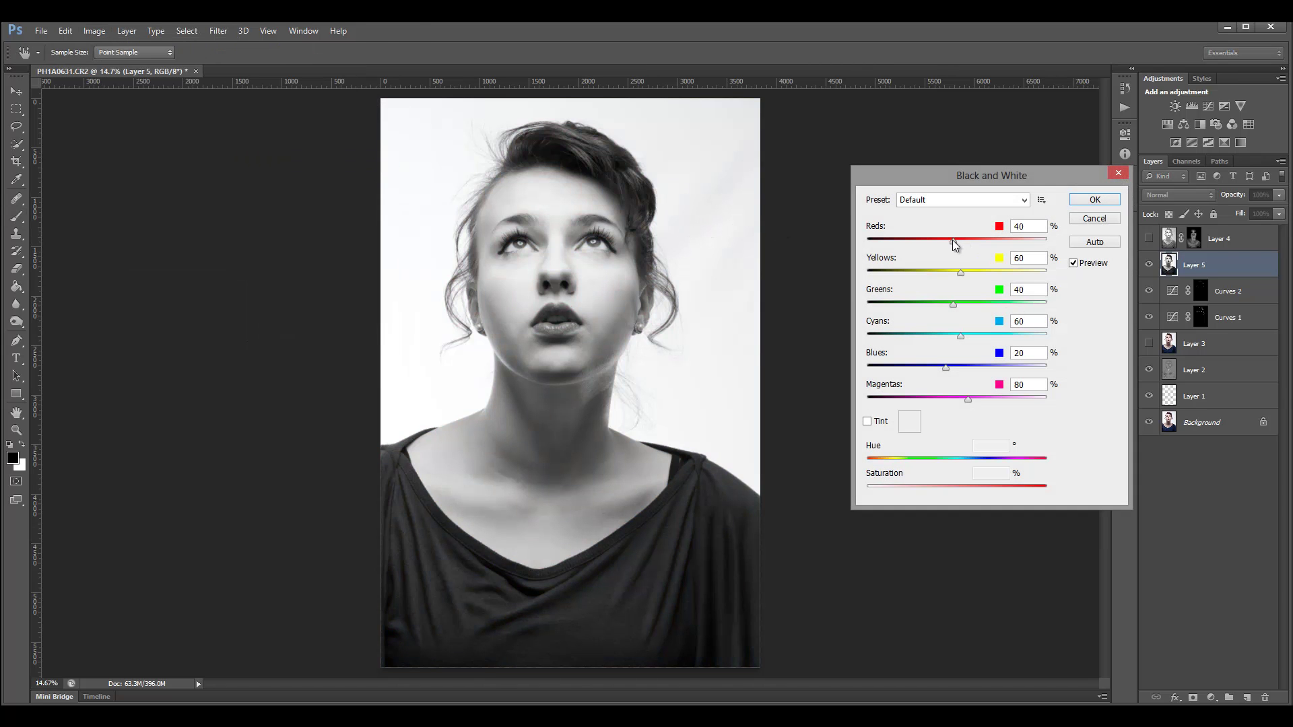
left_click_drag(955, 241, 948, 305)
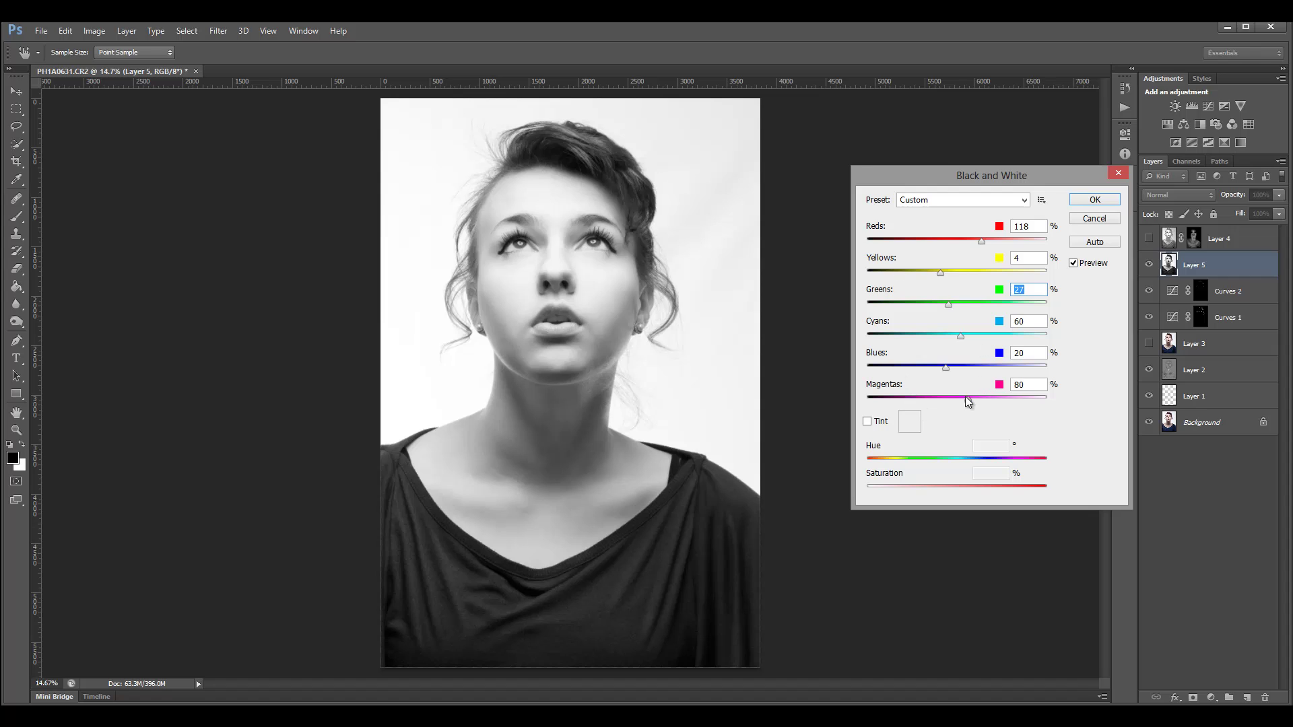
left_click_drag(951, 397, 957, 398)
left_click(1095, 199)
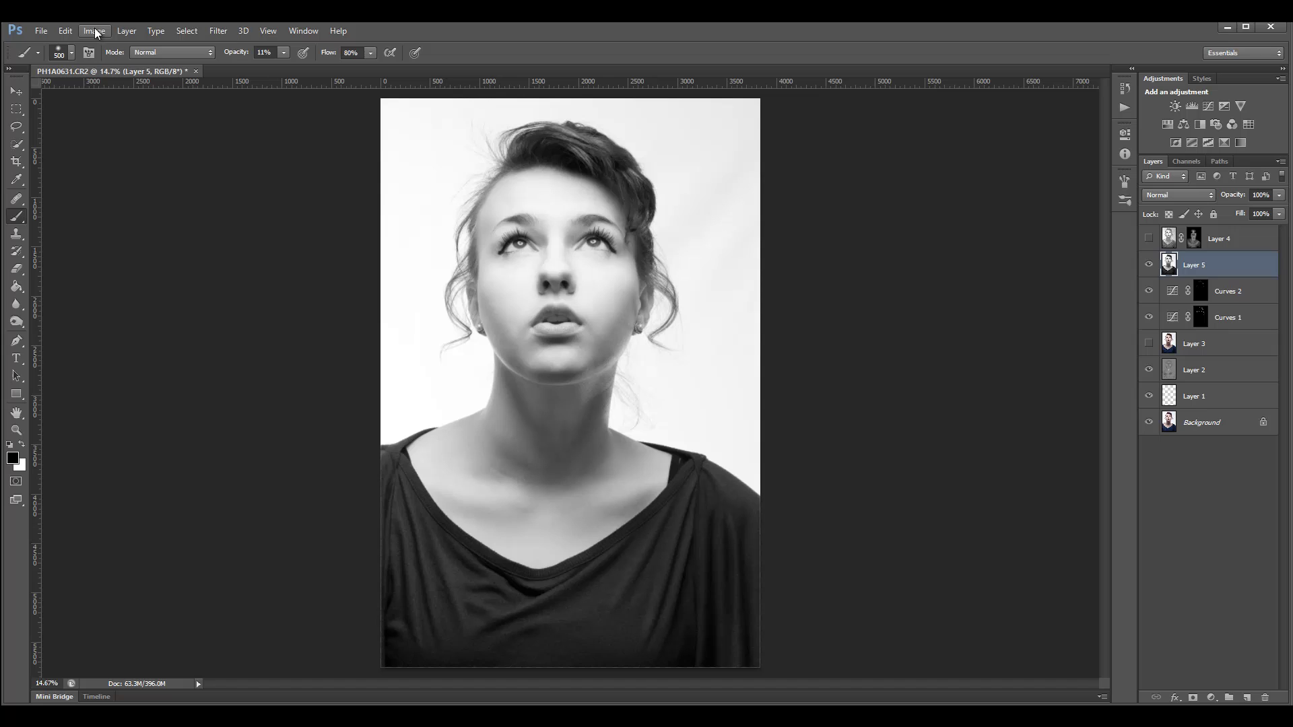
Set Layer 5's blend mode to Soft Light.
left_click(94, 31)
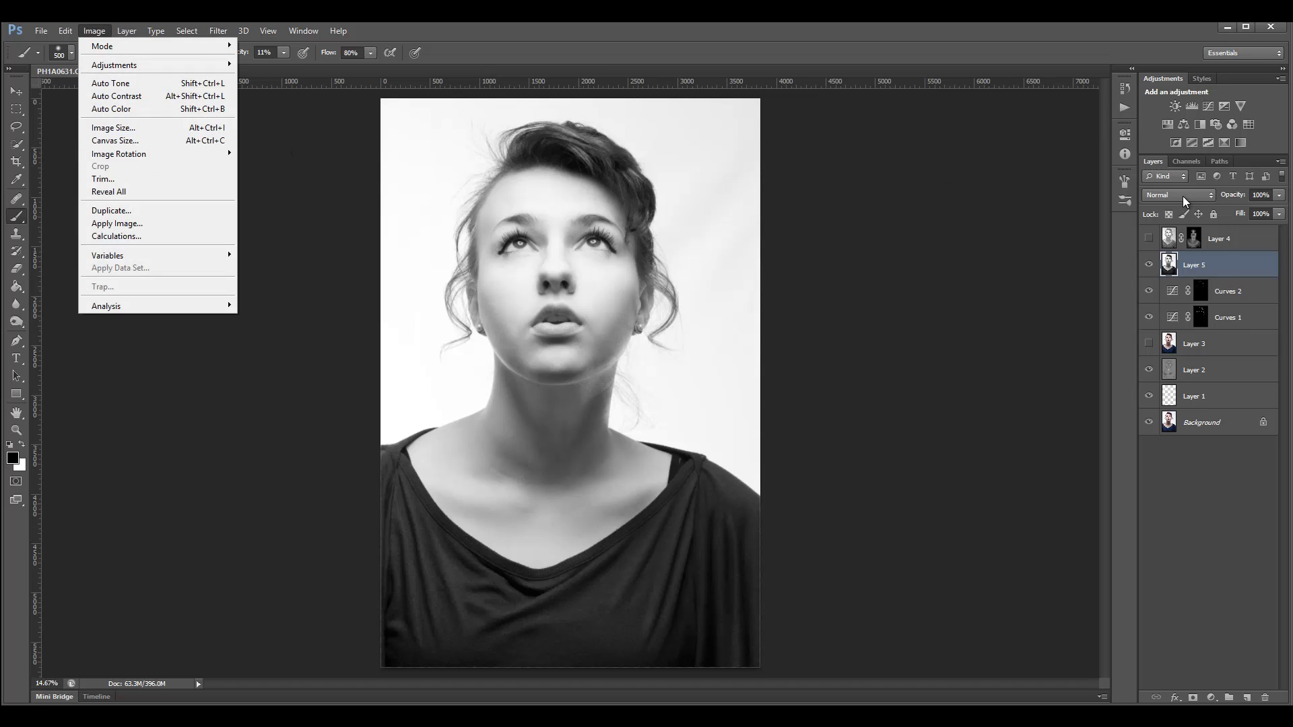
left_click(1183, 196)
left_click(1190, 382)
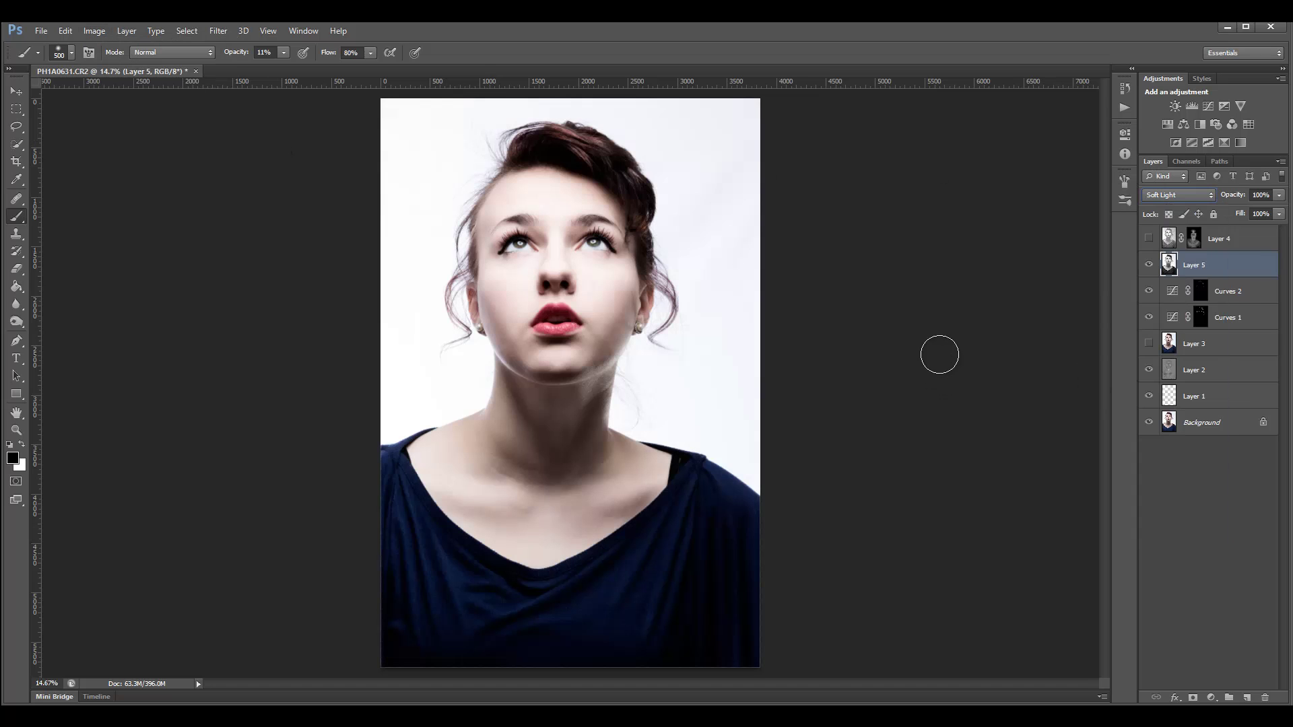
Apply Shadows/Highlights to Layer 5 with Shadows at 86% and Highlights at 100%.
left_click(95, 32)
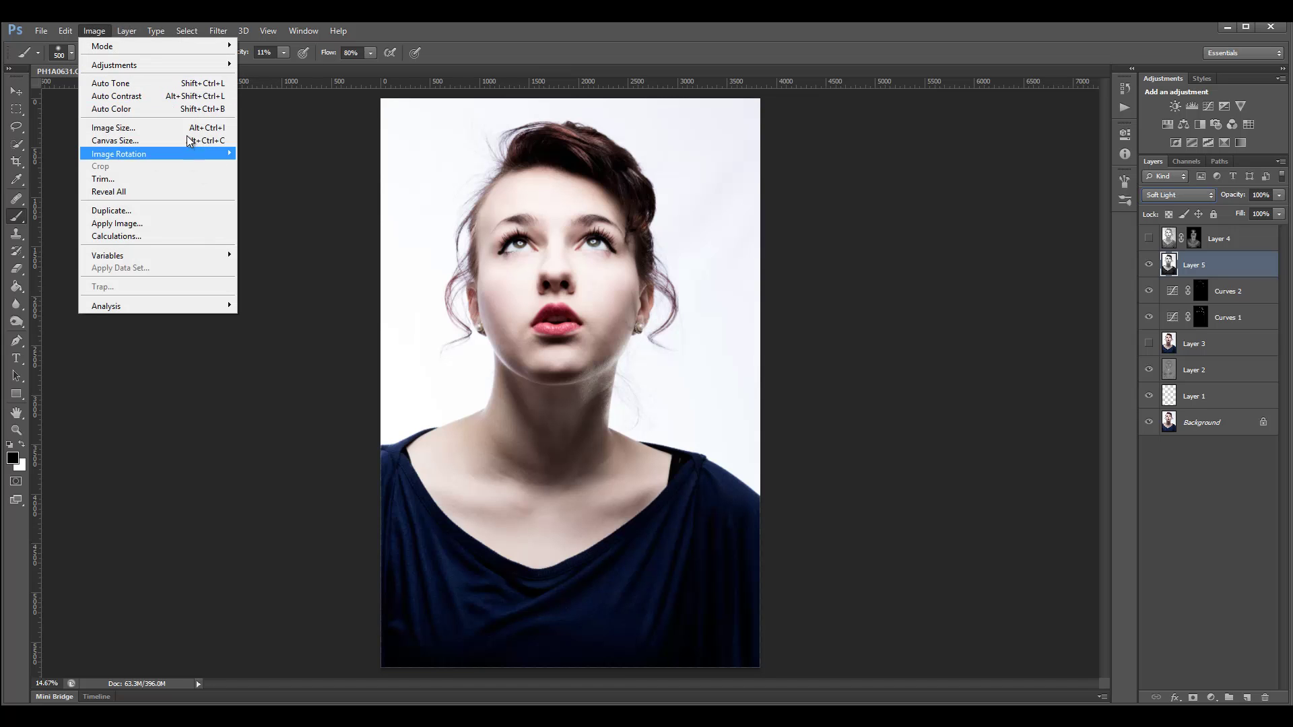
mouse_move(152, 63)
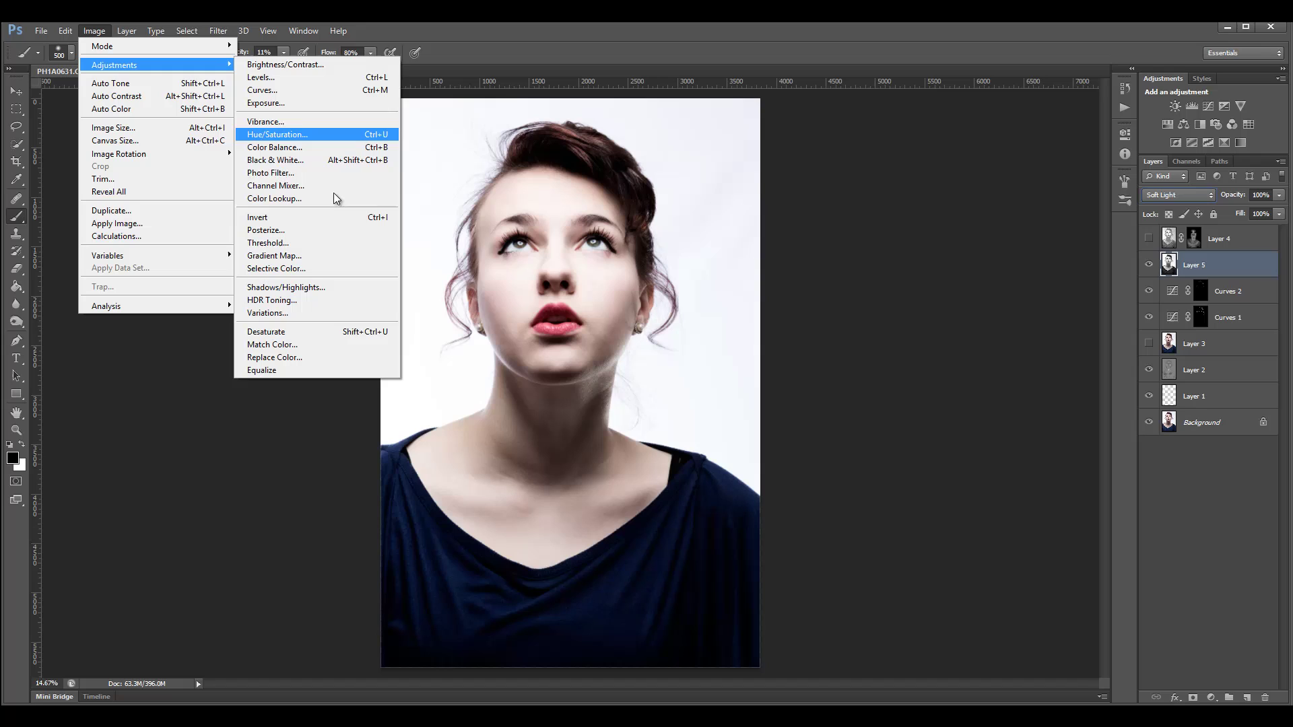
left_click(331, 287)
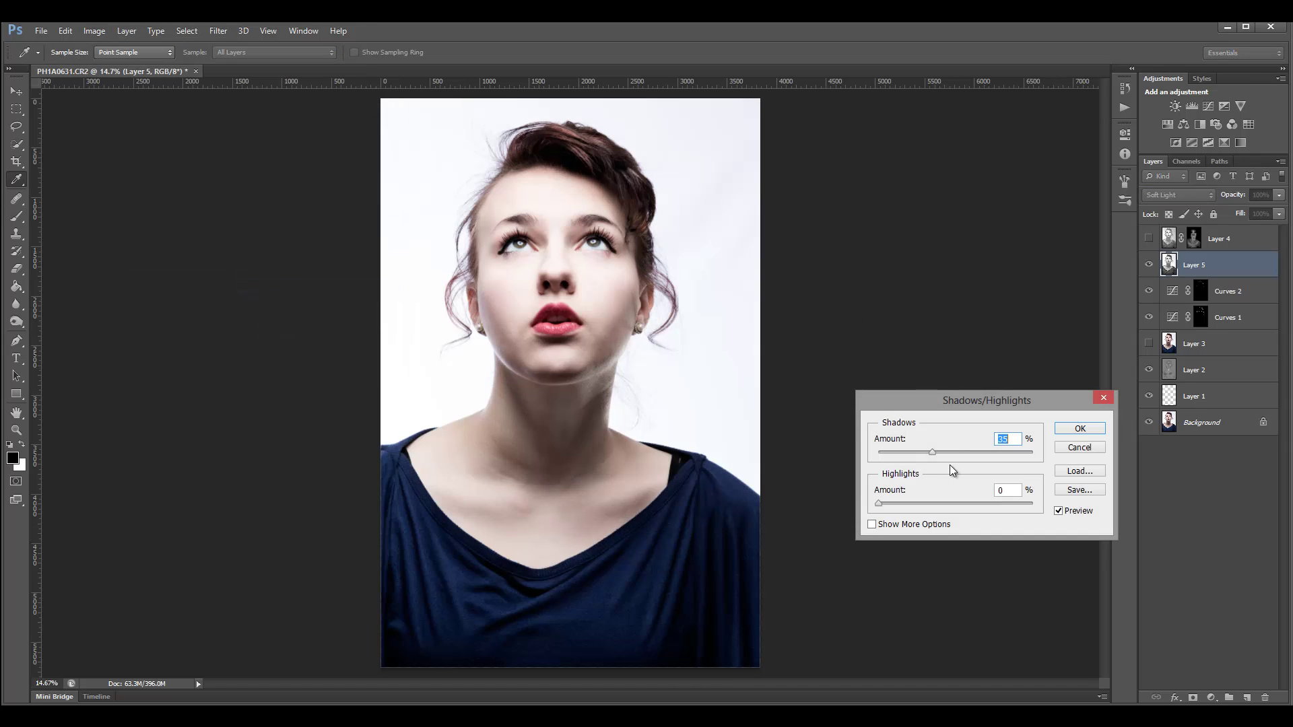
left_click_drag(881, 503, 1080, 504)
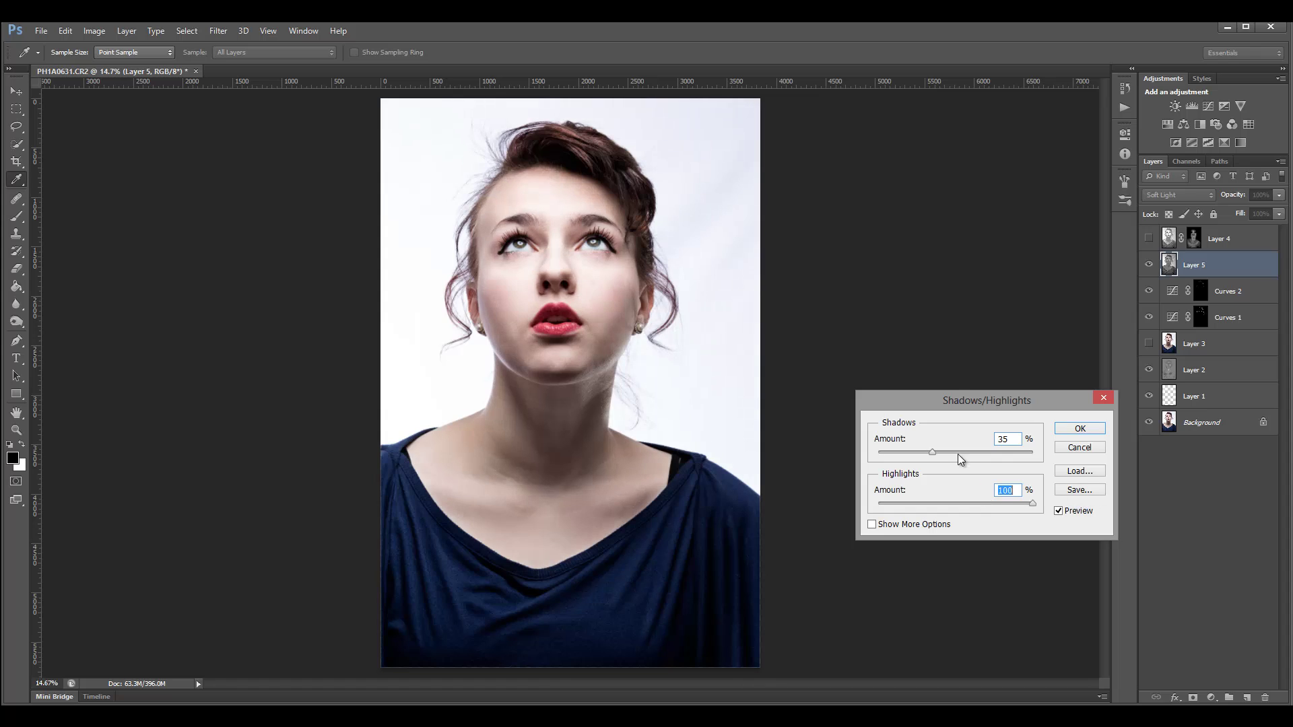
left_click_drag(931, 451, 1011, 454)
mouse_move(1033, 503)
left_mouse_down()
mouse_move(896, 504)
mouse_move(1055, 505)
left_mouse_up()
left_click(1079, 429)
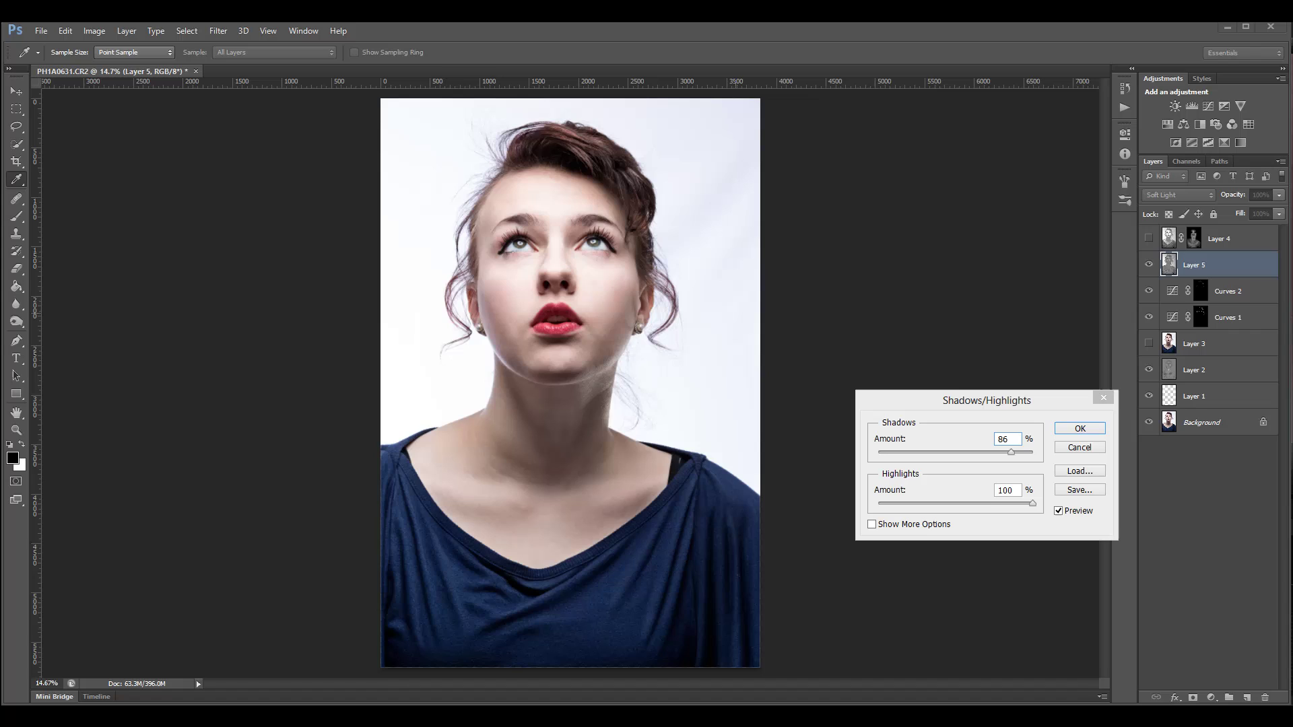
key("alt+Tab")
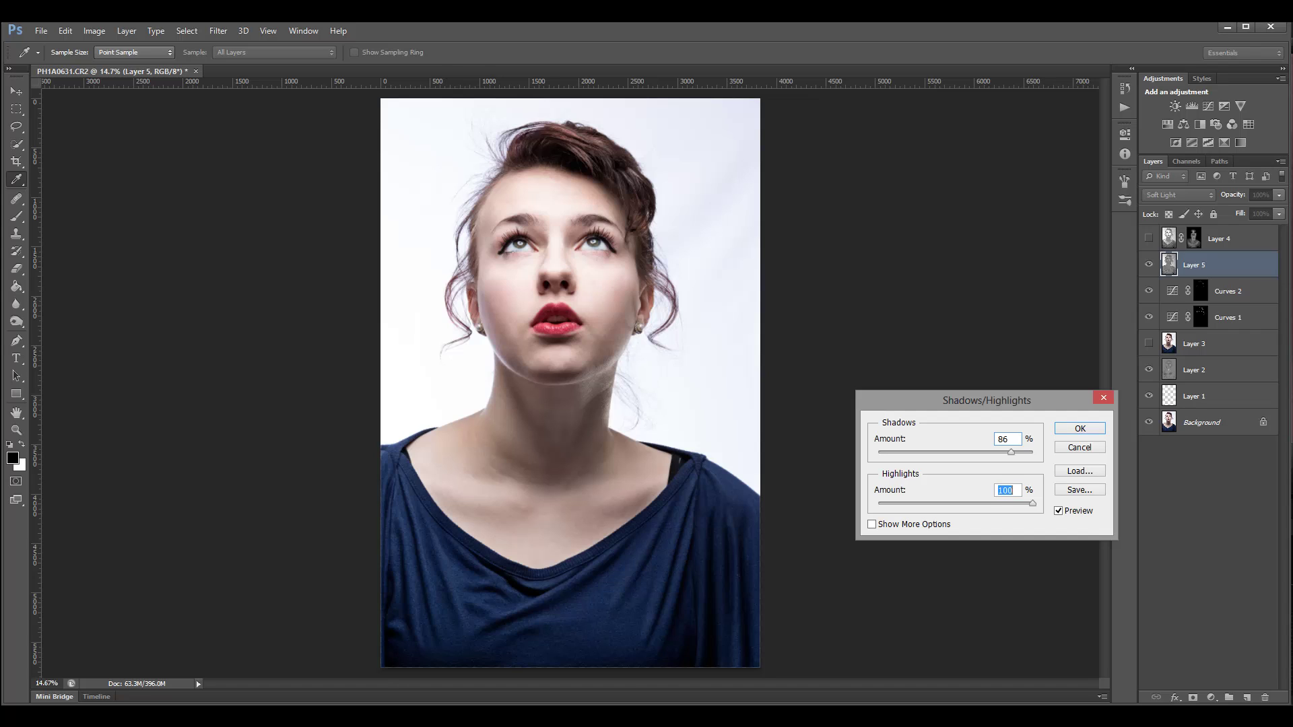
key("Return")
key("b")
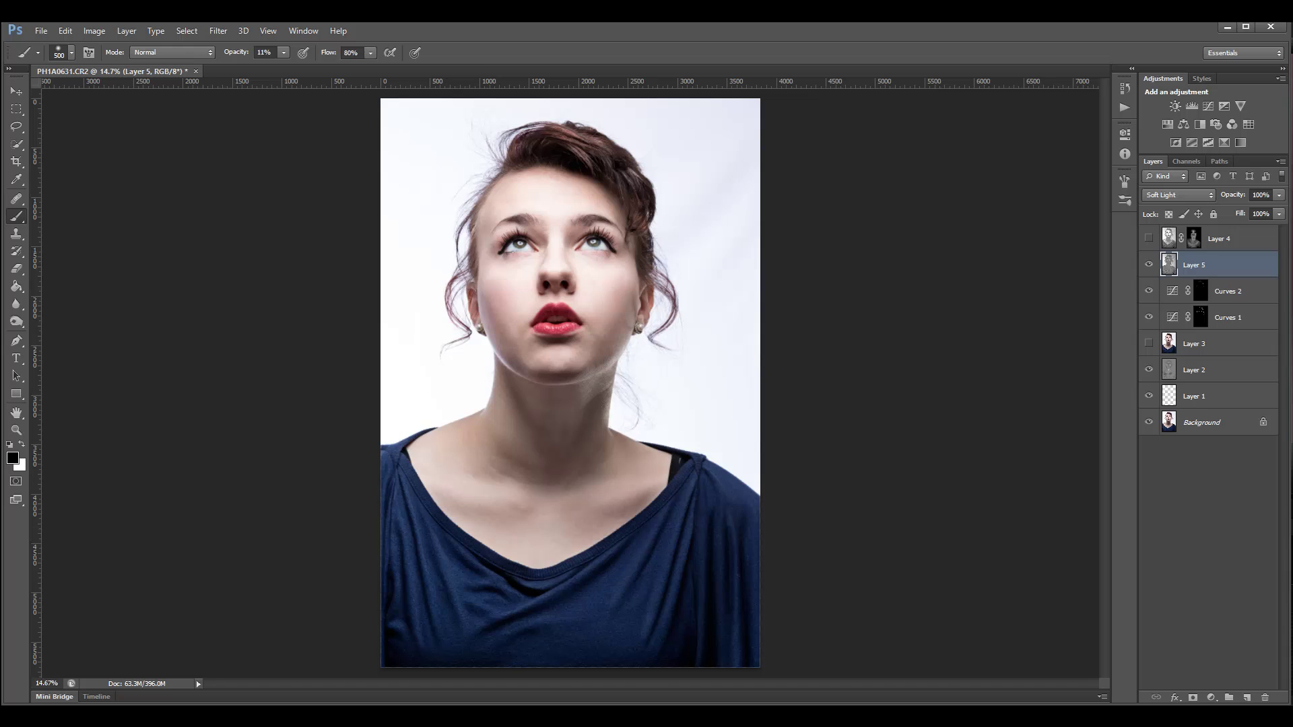
Alternate the visibility of Layer 4 and Layer 5 to compare their effects, ending with only Layer 5 of the two shown.
left_click(1149, 238)
left_click(1149, 265)
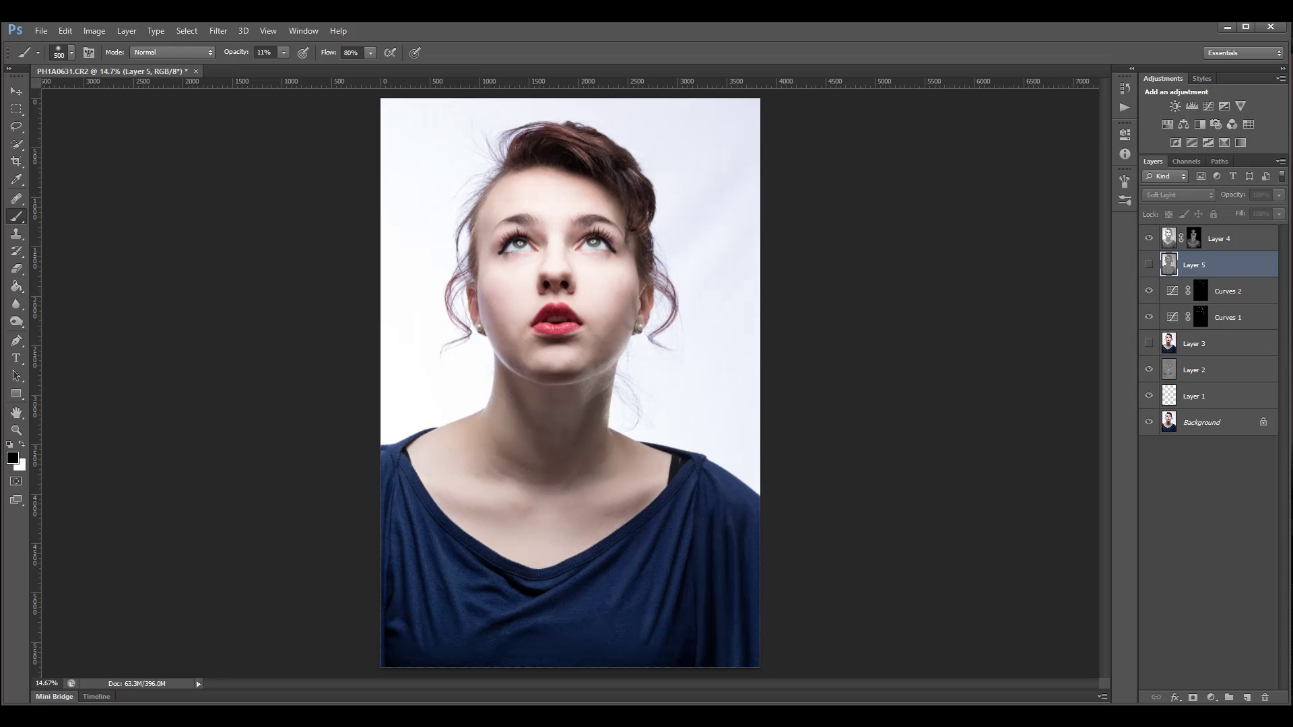
left_click(1149, 238)
left_click(1149, 264)
left_click(1149, 239)
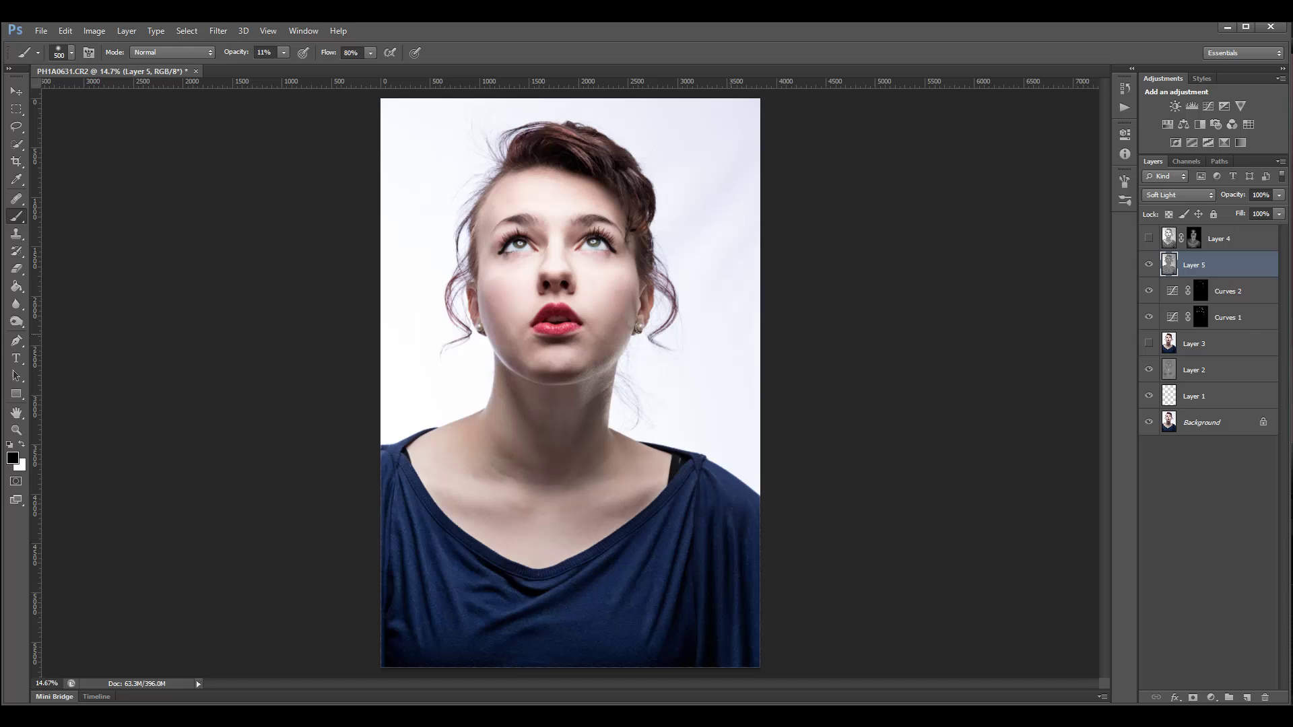
key("ctrl+comma")
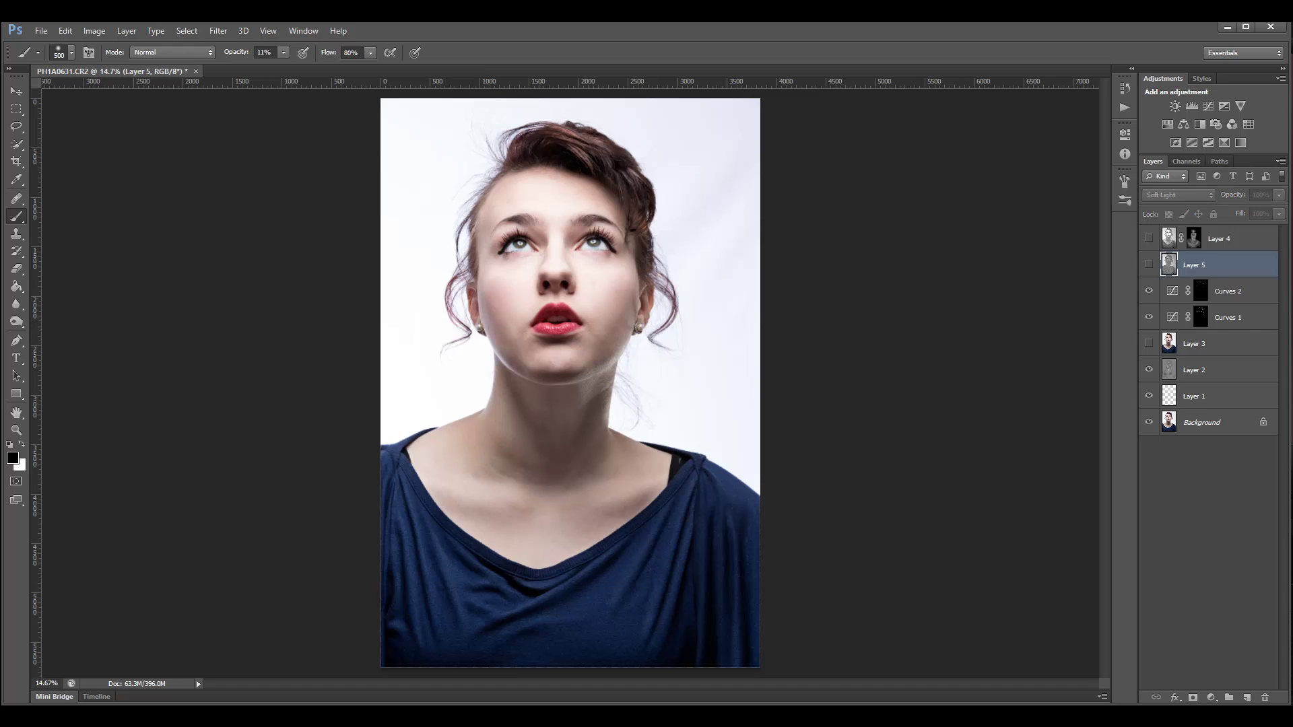
left_click(1149, 238)
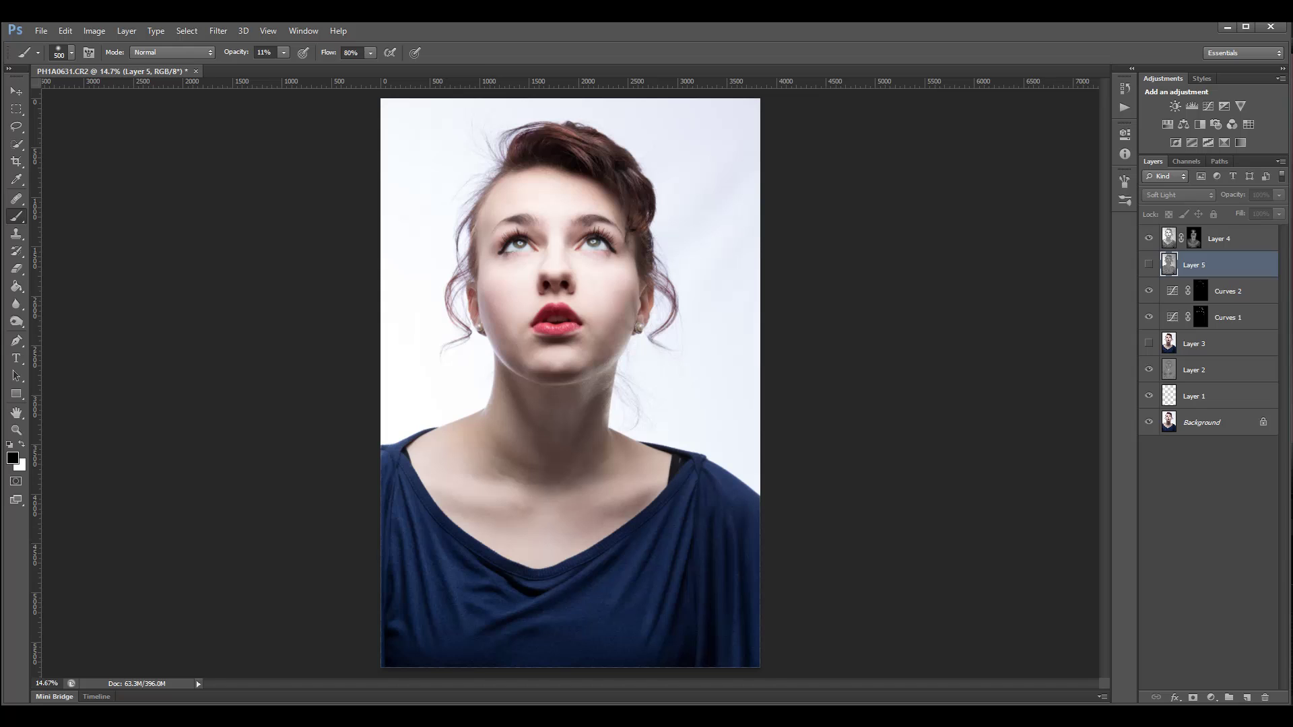
left_click(1149, 264)
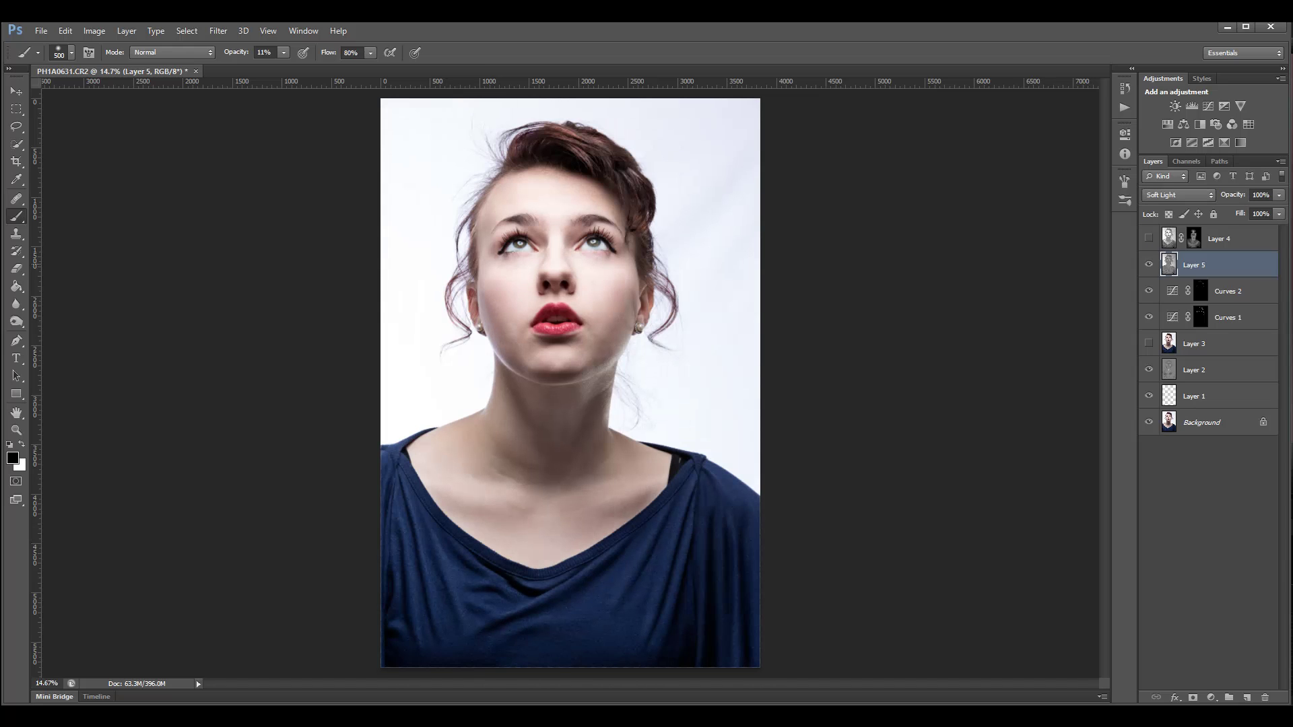
Apply an Unsharp Mask to Layer 5 with Amount 358%, Radius 1.6 pixels and Threshold 0.
left_click(217, 30)
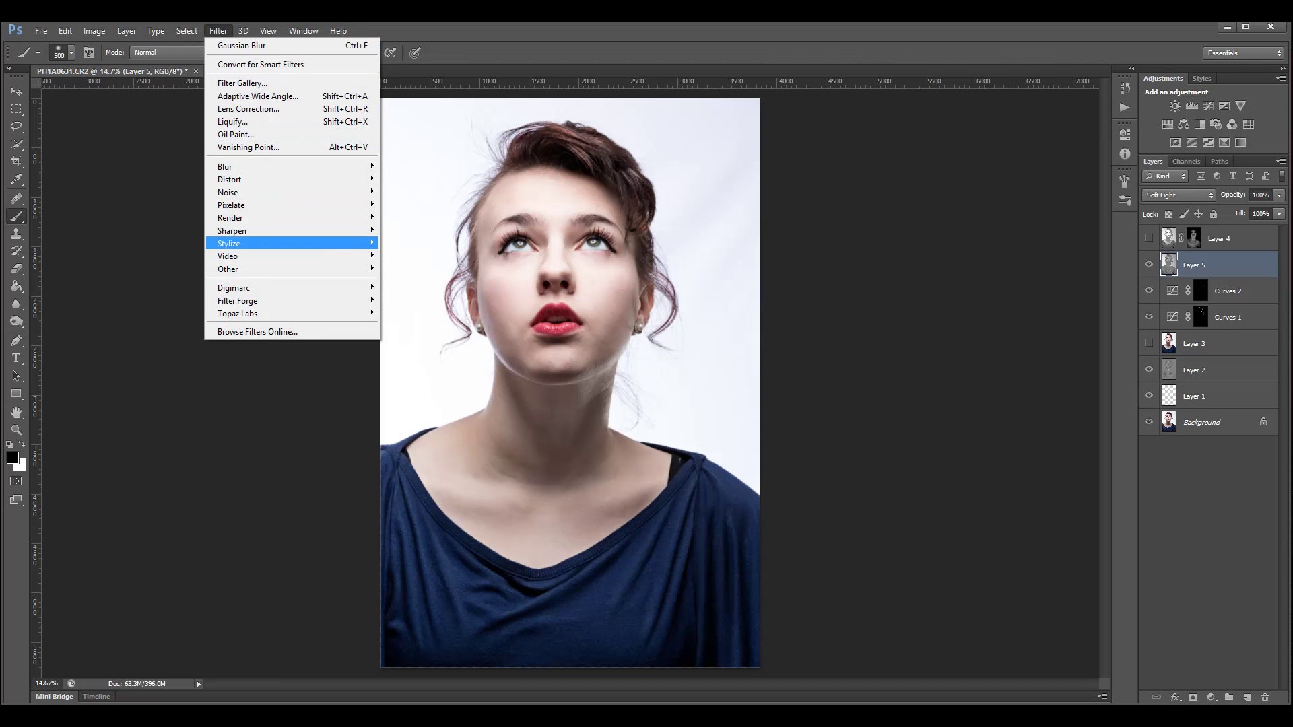
mouse_move(291, 230)
left_click(418, 281)
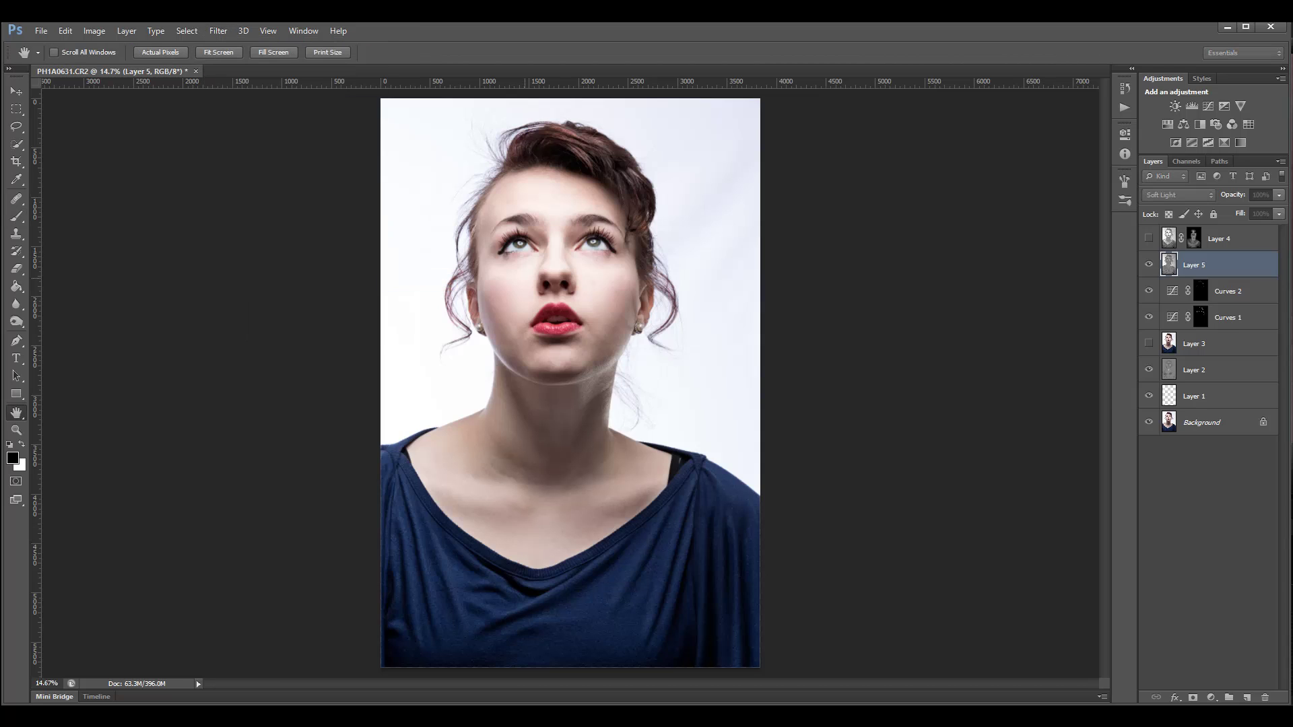
left_click_drag(1044, 330, 1108, 329)
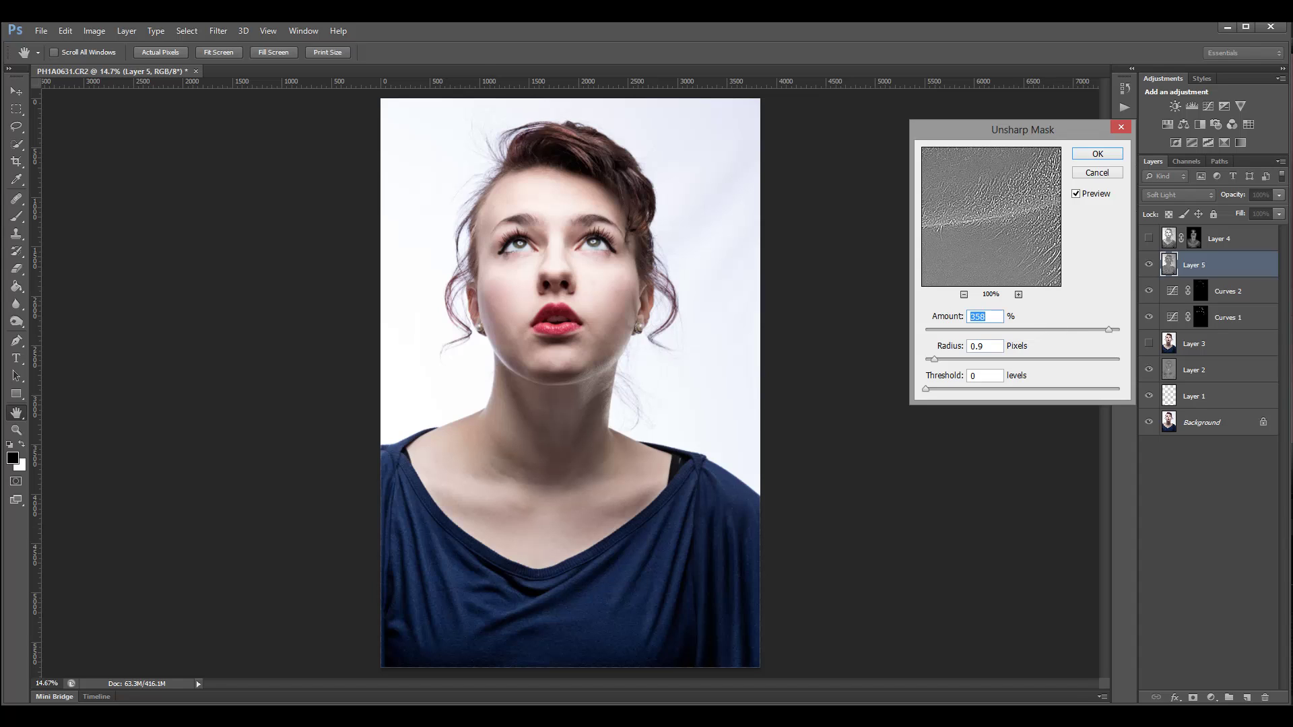
key("Tab")
key("Up")
key("Up")
key("Up")
key("Up")
key("Up")
key("Up")
key("Up")
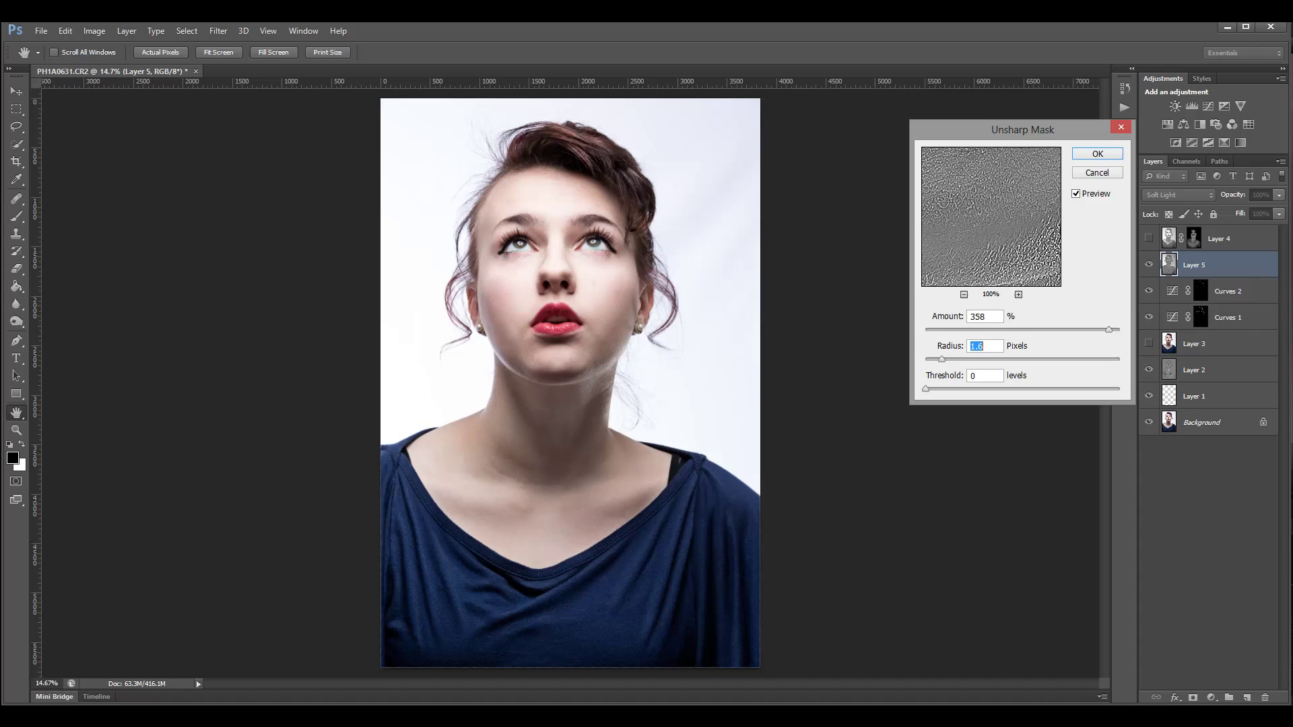
key("Return")
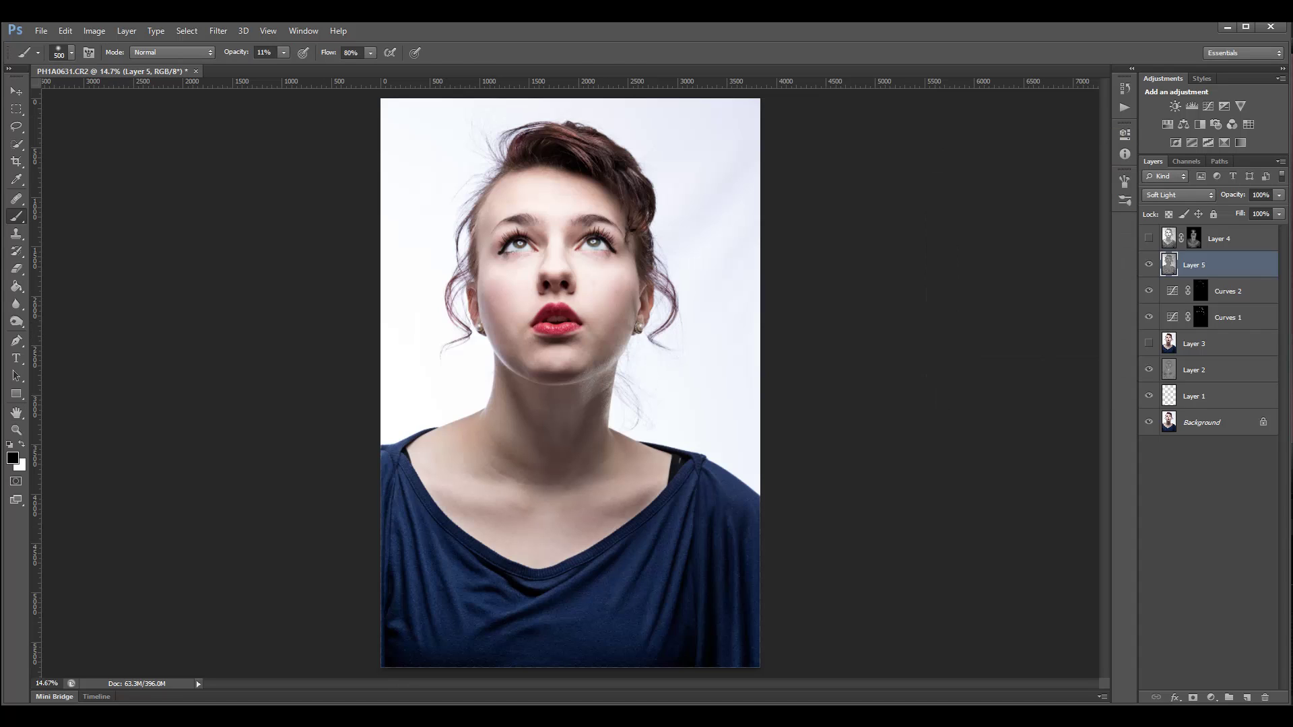
Switch Layer 5 off and on over a close-up of the lips and chin to examine its effect, leaving it visible.
key("v")
scroll(595, 323, "up", 12)
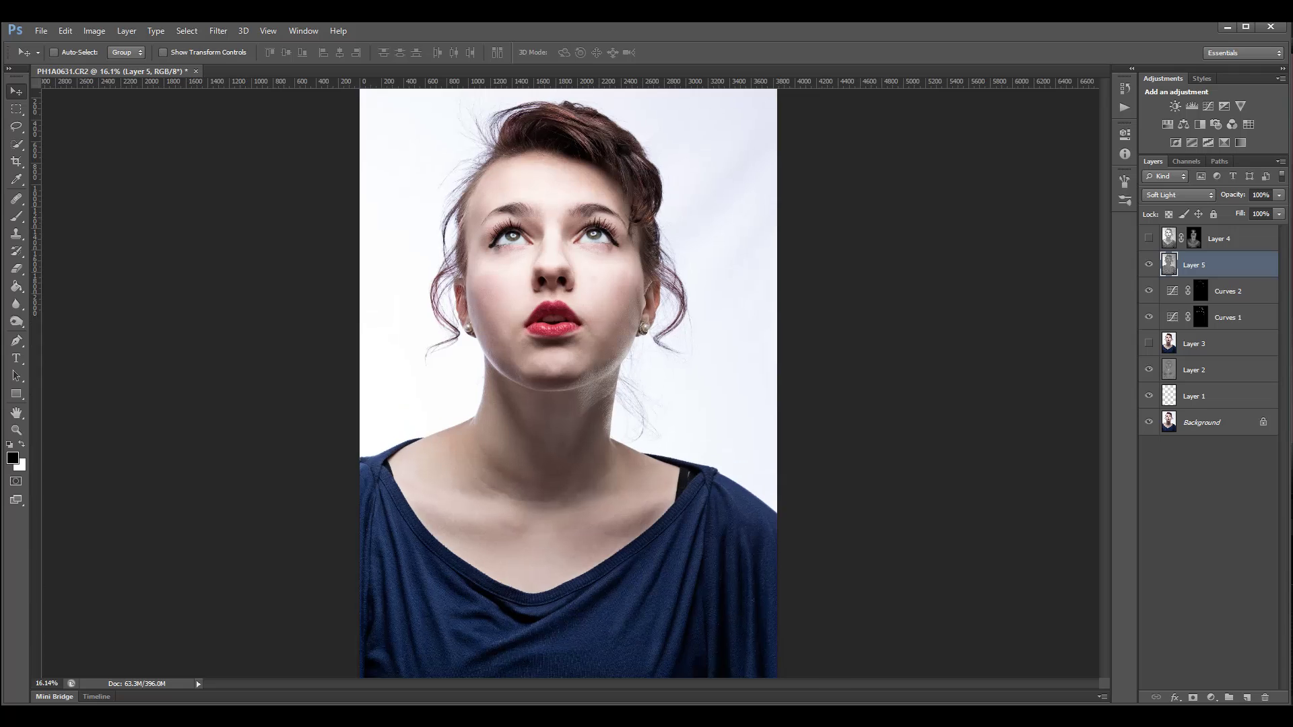
scroll(615, 337, "up", 2)
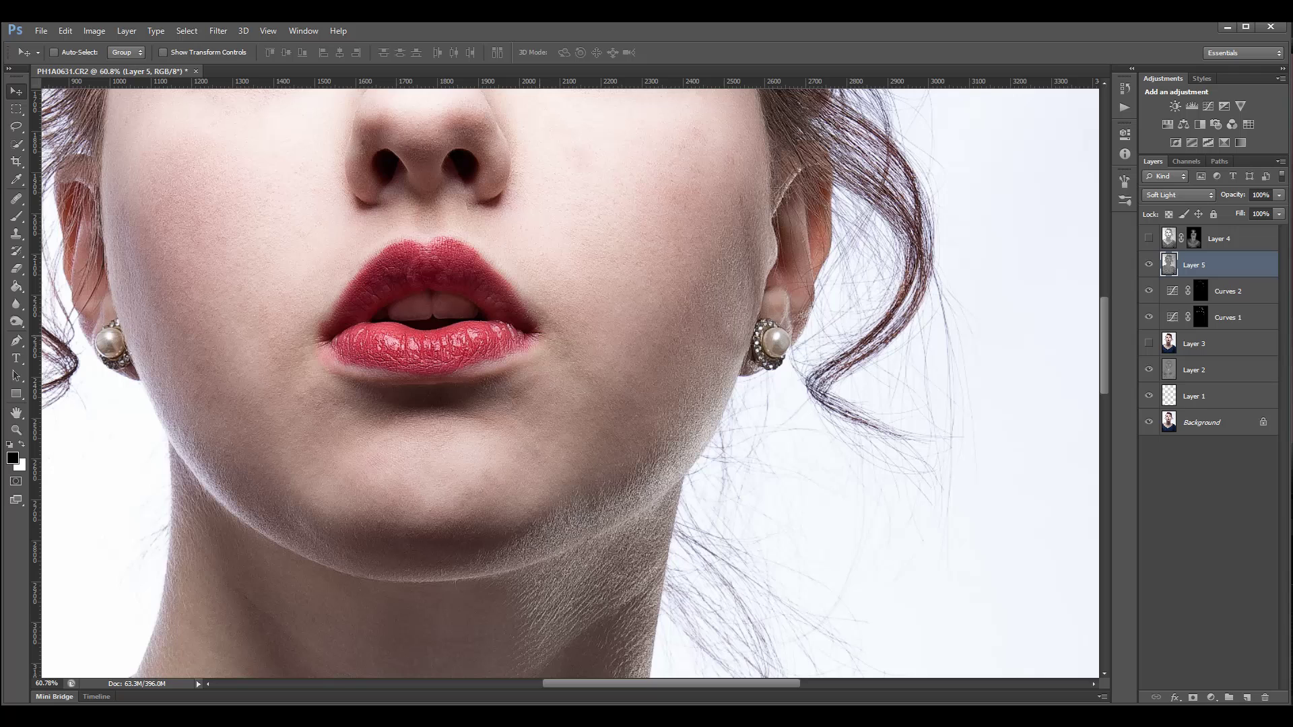
left_click(1149, 264)
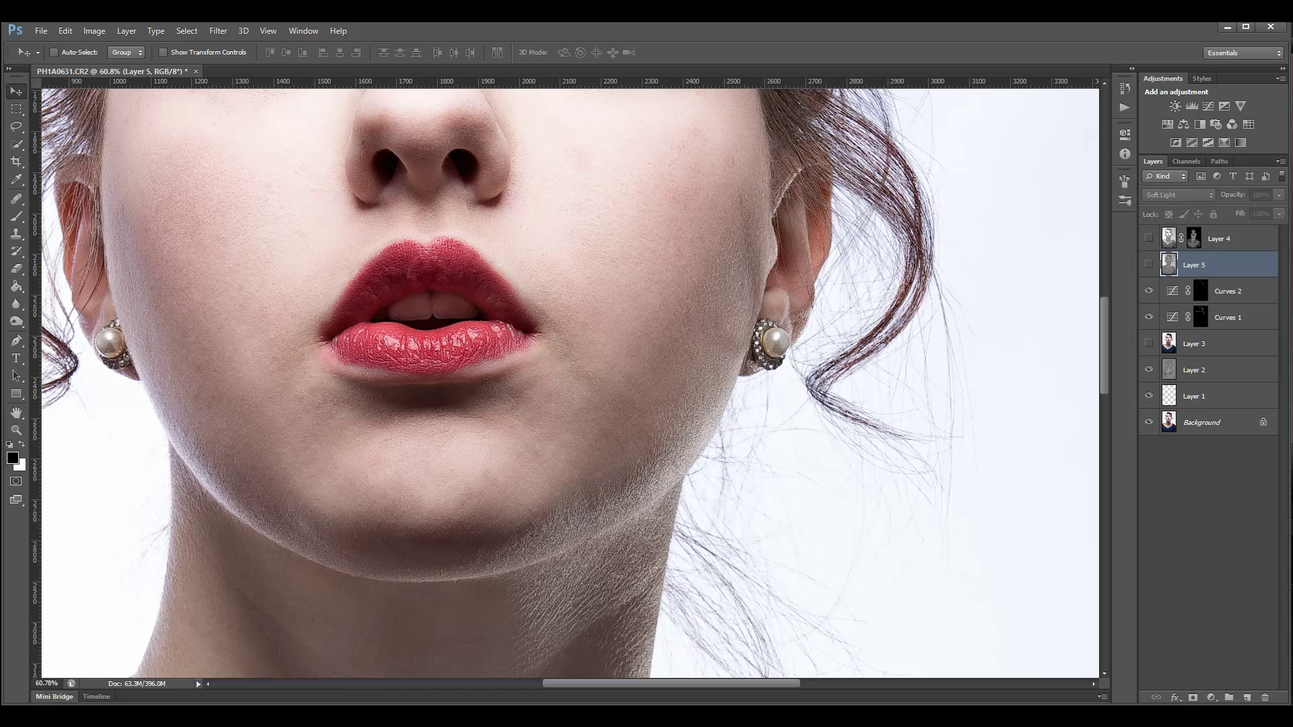
left_click(1149, 264)
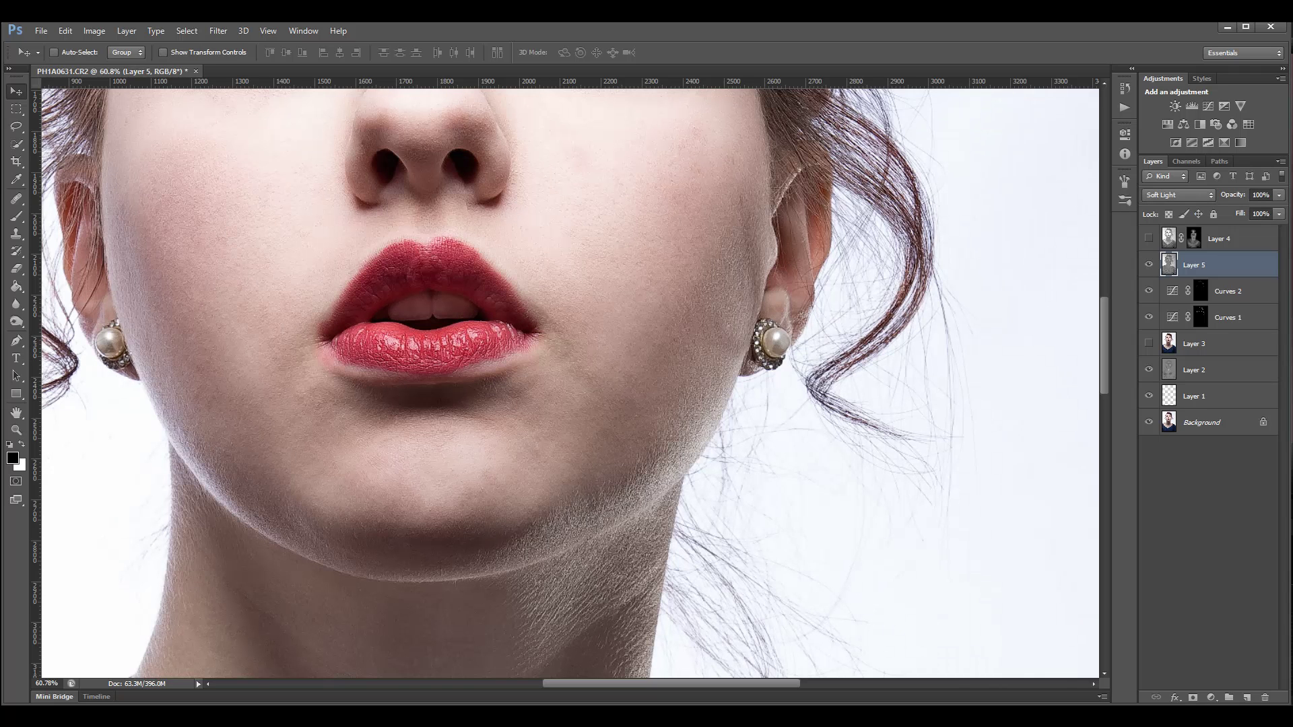
left_click(1149, 265)
left_click(1149, 265)
key("ctrl+0")
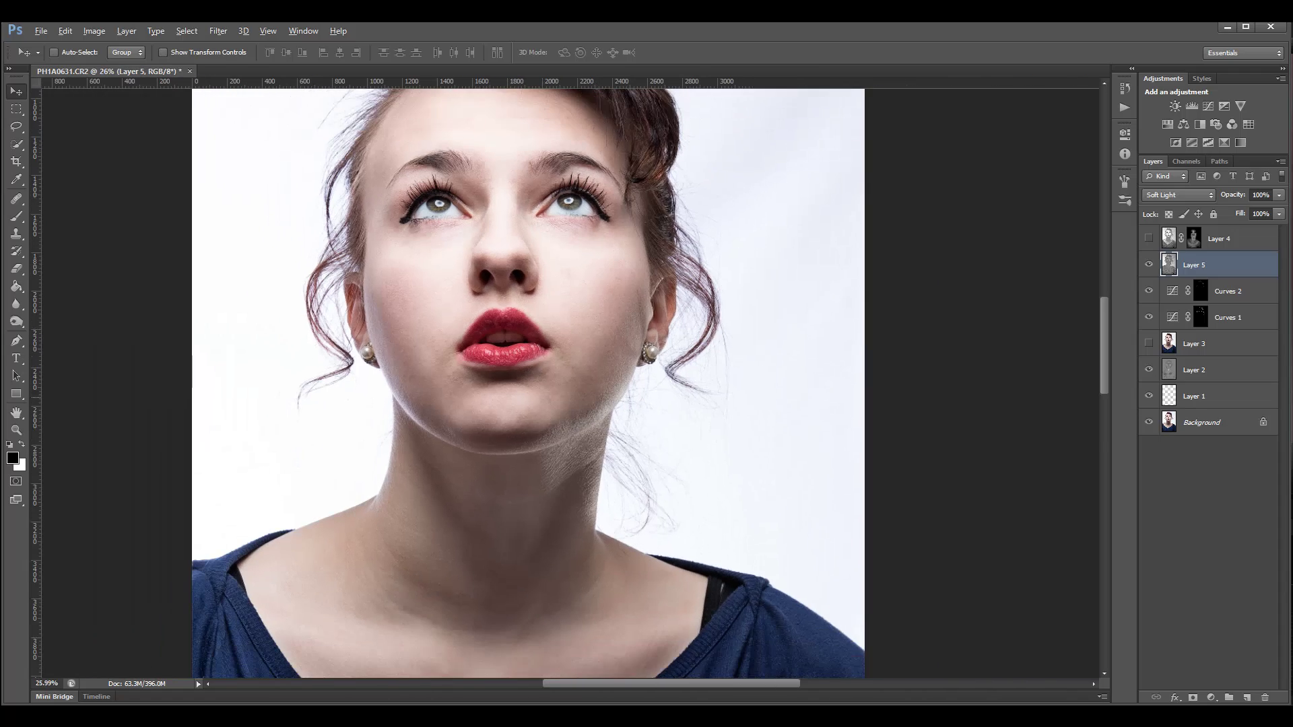
Hide Layer 5 and show Layer 4 across the whole portrait.
scroll(560, 358, "down", 3)
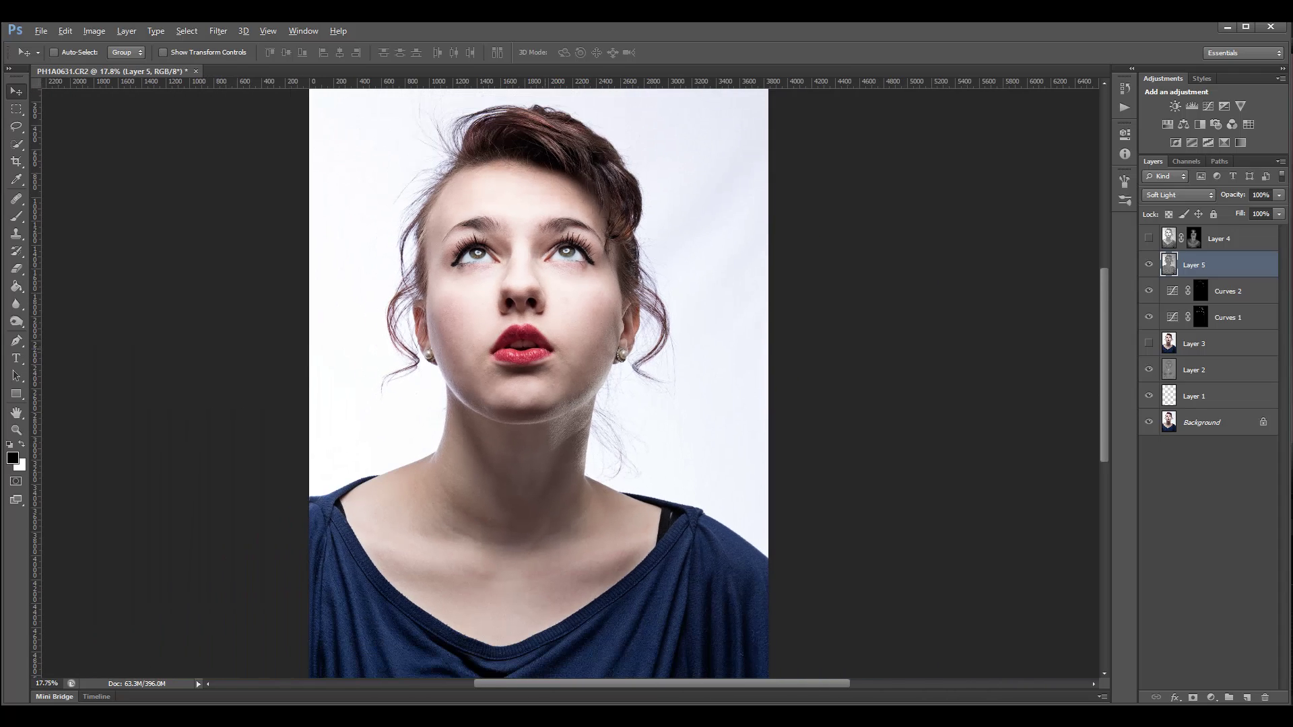
left_click(1149, 265)
left_click(1149, 238)
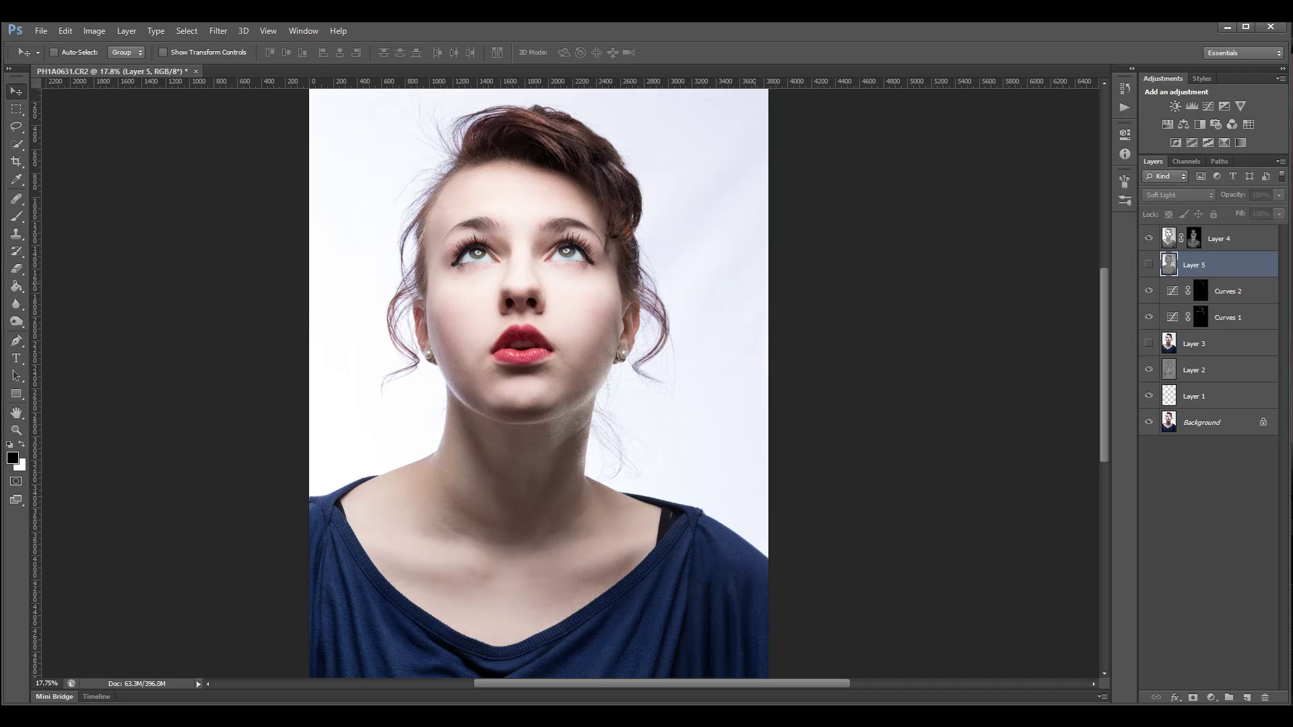
scroll(737, 313, "down", 2)
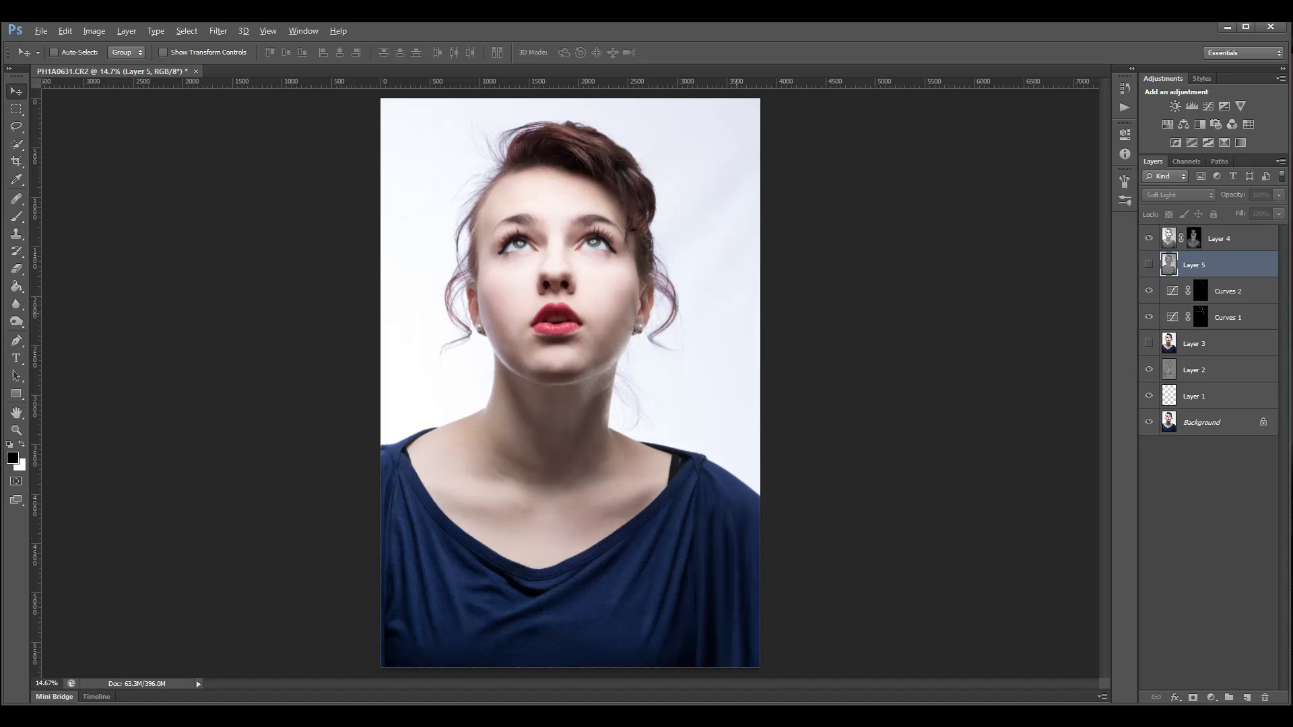
key("alt")
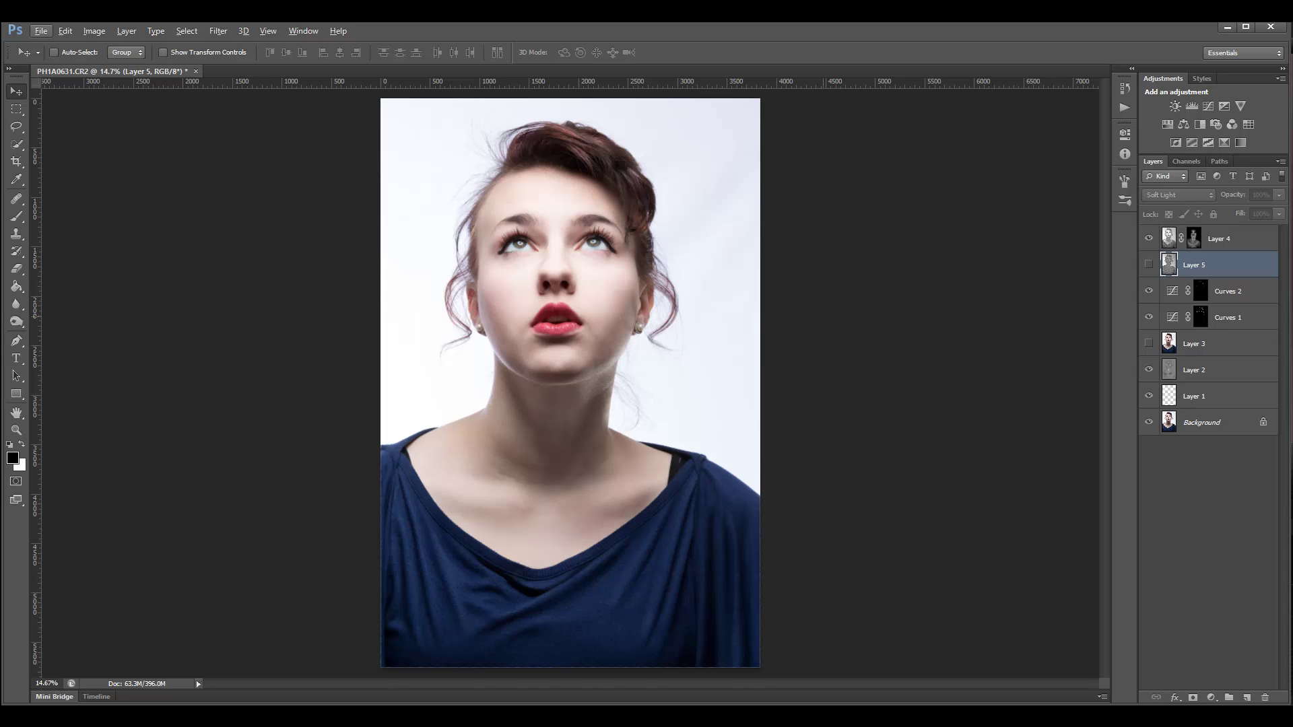